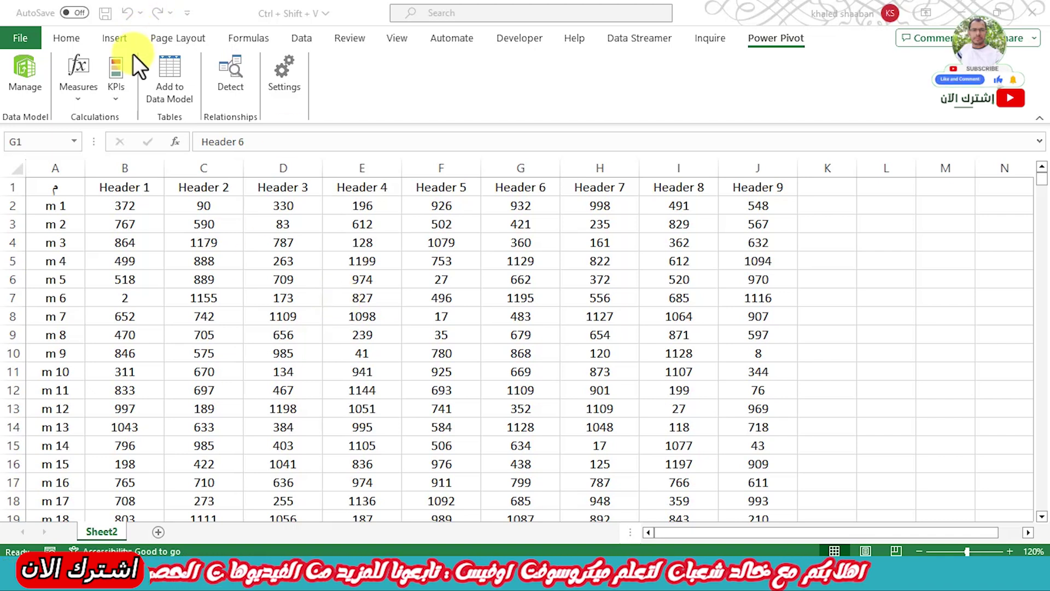
# Scroll back up to the table's header row and select the Header 7 cell
pyautogui.click(125, 87)
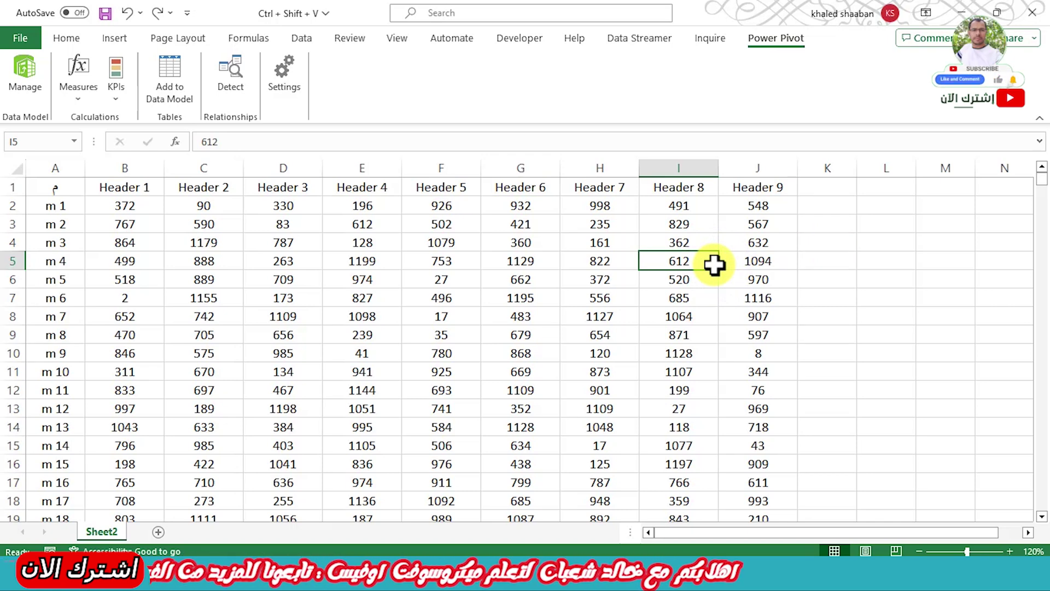
pyautogui.scroll(-2, 647, 304)
pyautogui.scroll(-3, 647, 312)
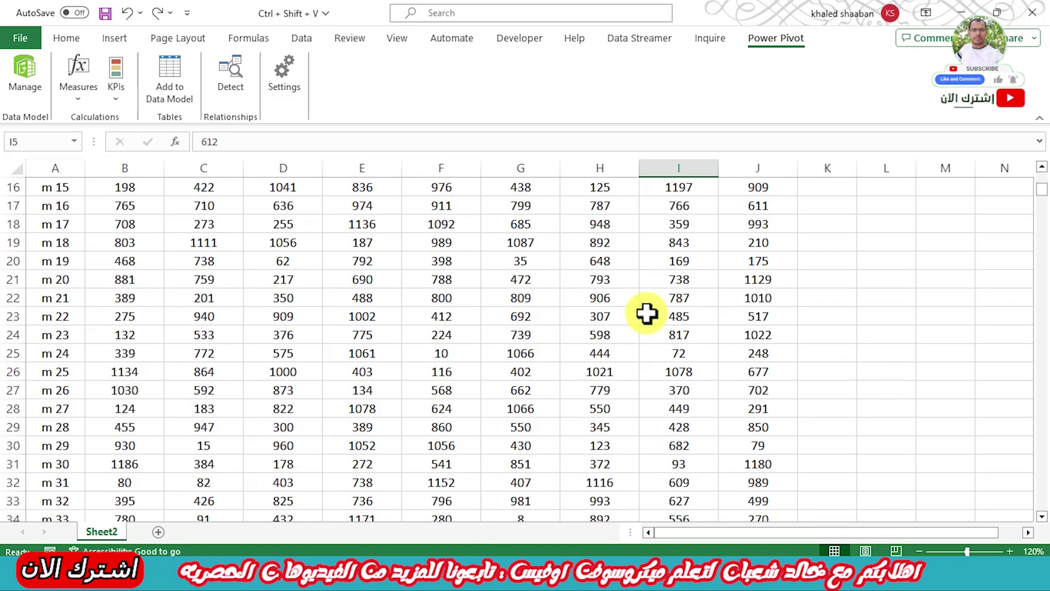
pyautogui.scroll(-7, 646, 313)
pyautogui.scroll(-6, 634, 339)
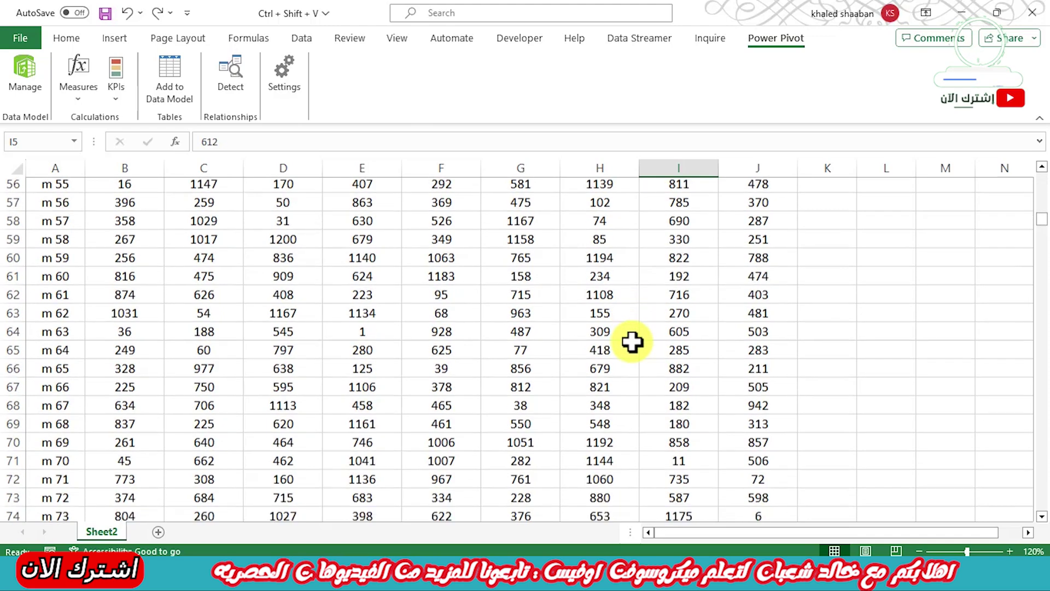
pyautogui.scroll(-5, 633, 342)
pyautogui.scroll(-2, 633, 342)
pyautogui.click(633, 344)
pyautogui.doubleClick(623, 328)
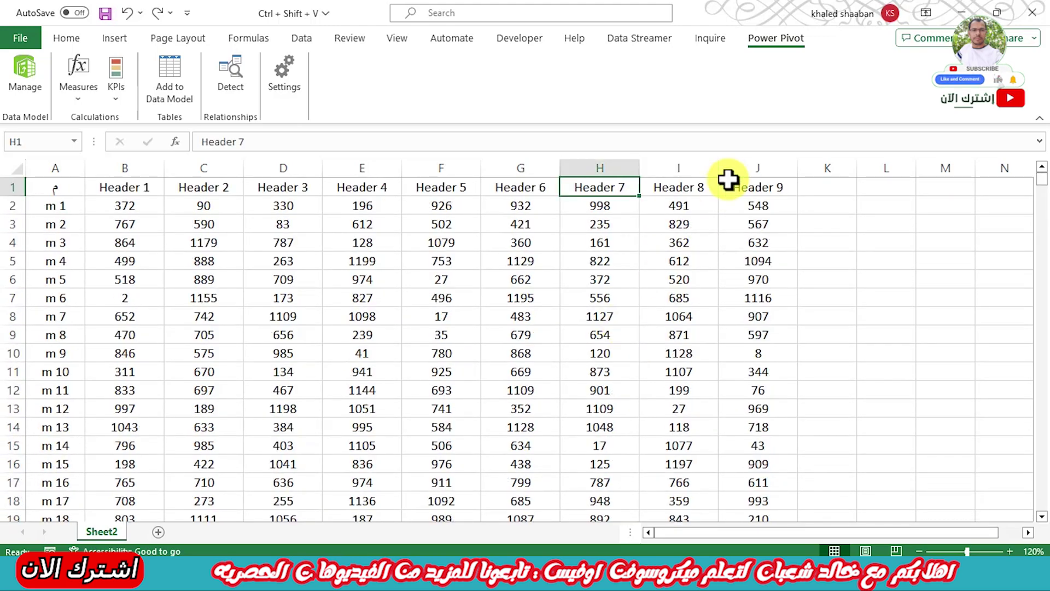
# Select columns B through J, Header 1 to Header 9, with the Home ribbon showing
pyautogui.moveTo(758, 161); pyautogui.dragTo(122, 197)
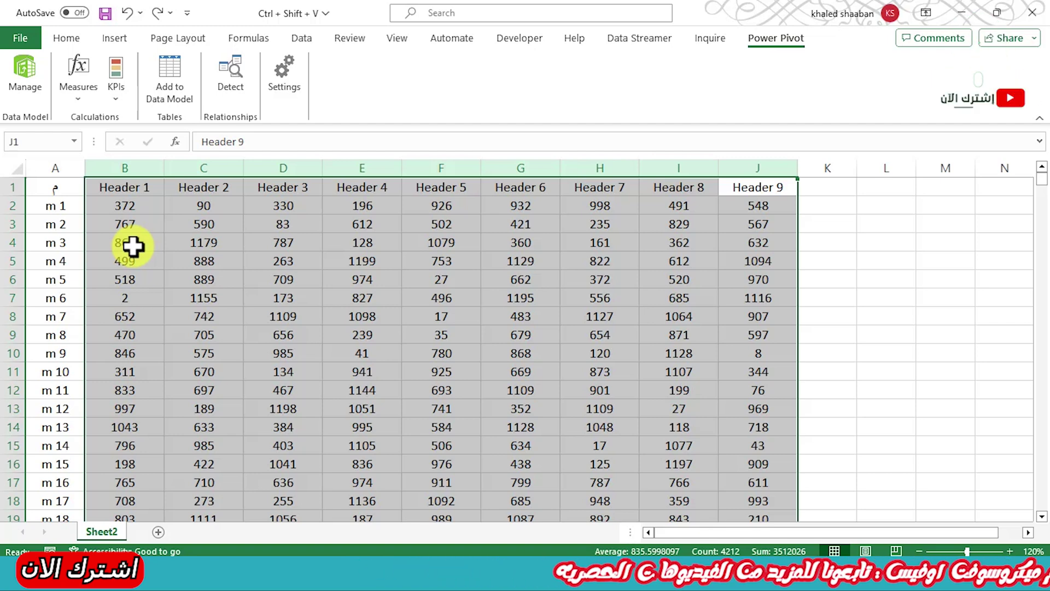
pyautogui.scroll(-1, 133, 246)
pyautogui.scroll(1, 133, 247)
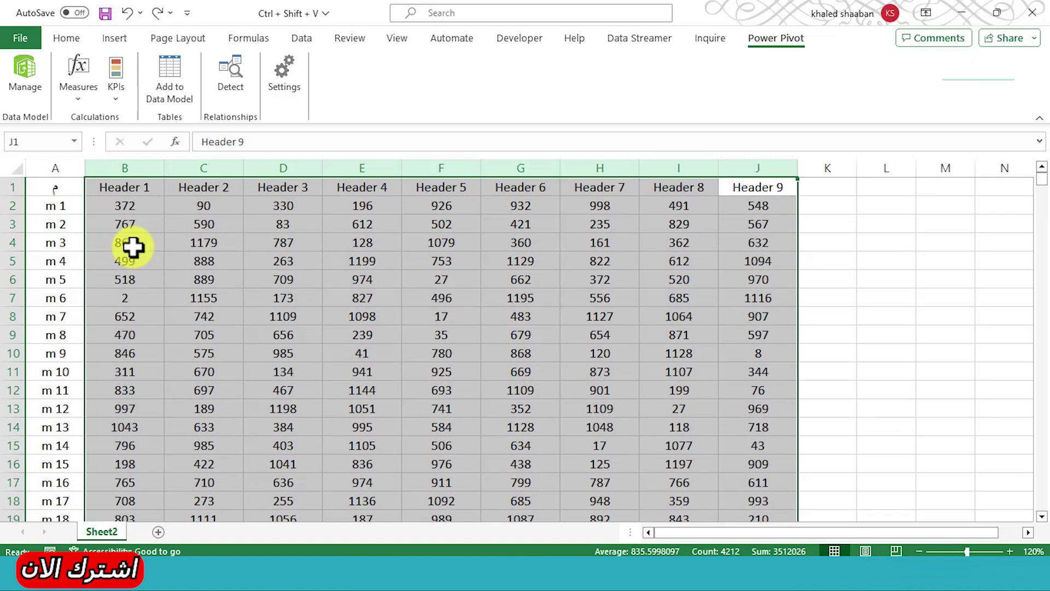
pyautogui.scroll(-1, 142, 270)
pyautogui.scroll(-2, 142, 273)
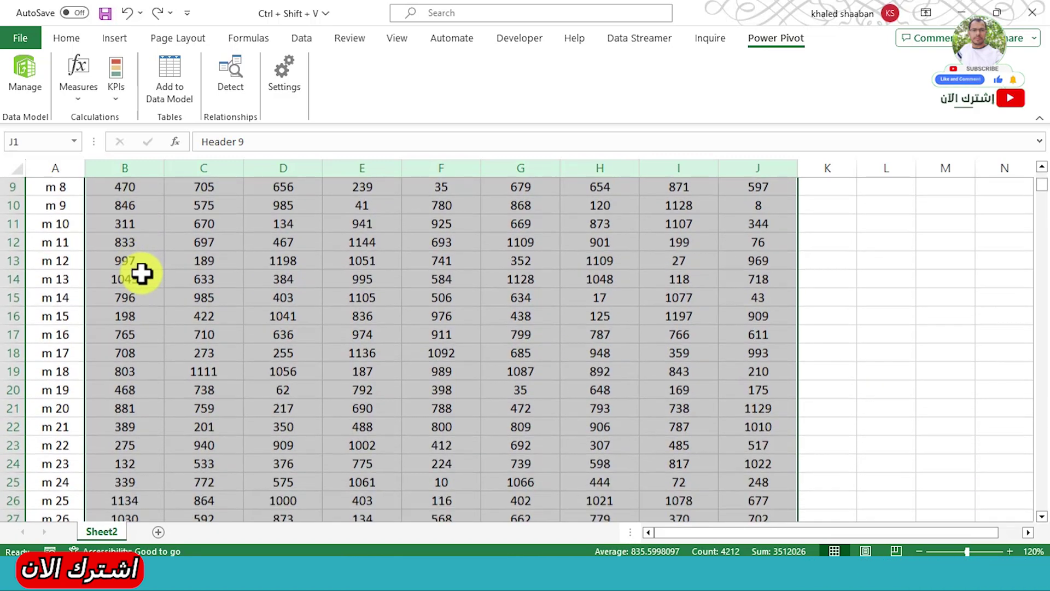
pyautogui.scroll(3, 141, 274)
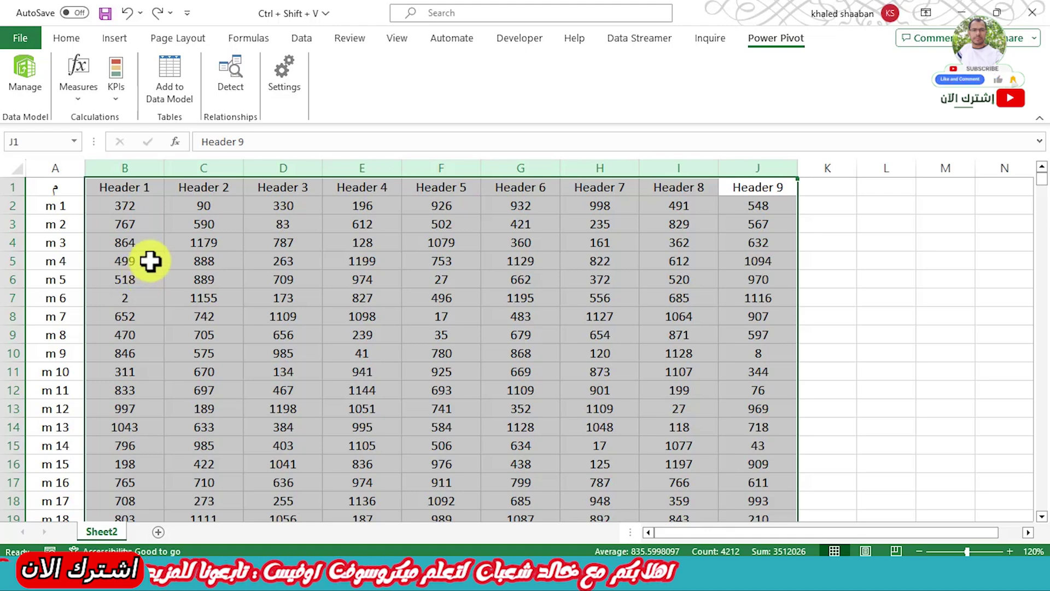
pyautogui.click(71, 37)
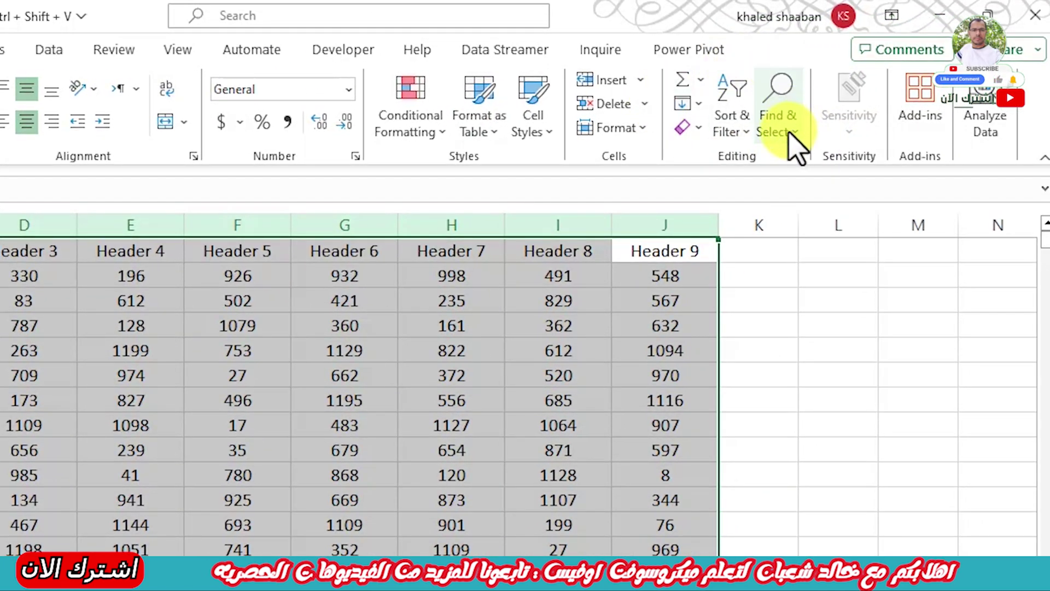
# Find 100 and step through partial matches such as 1002, 1000 and 1006
pyautogui.click(794, 137)
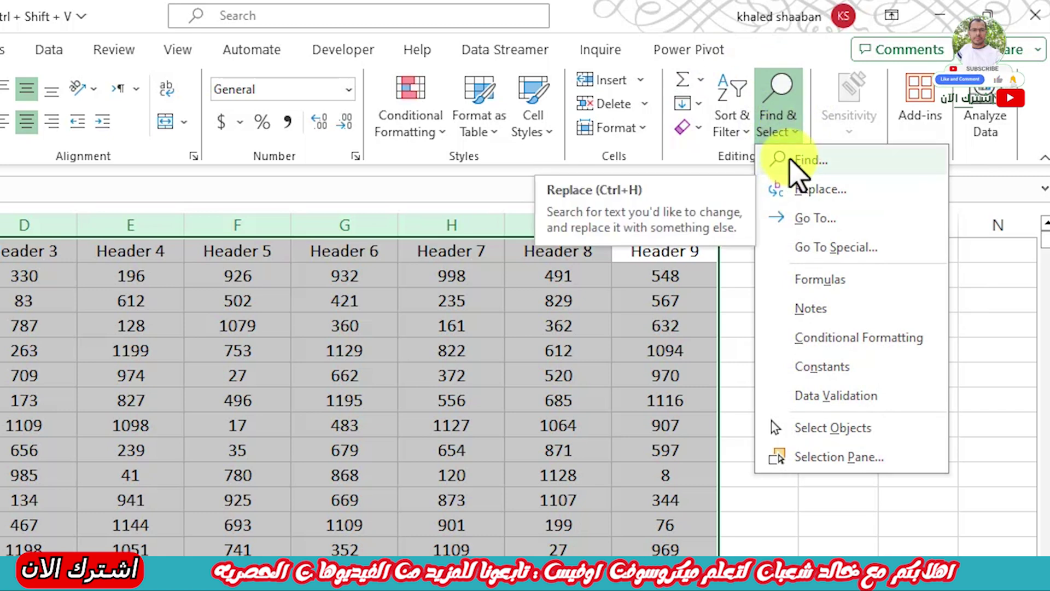
pyautogui.click(789, 159)
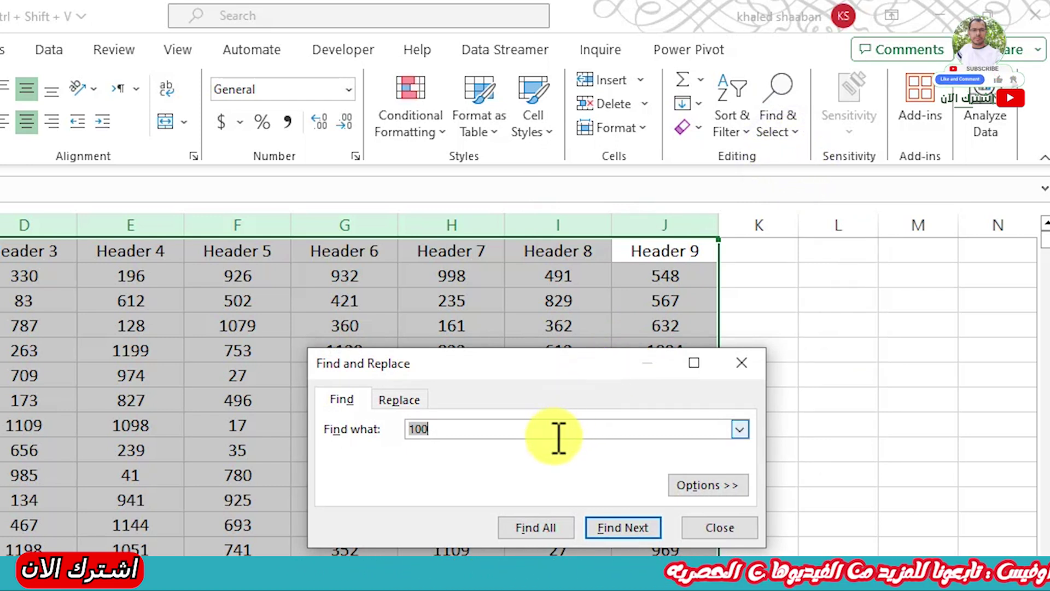
pyautogui.click(602, 525)
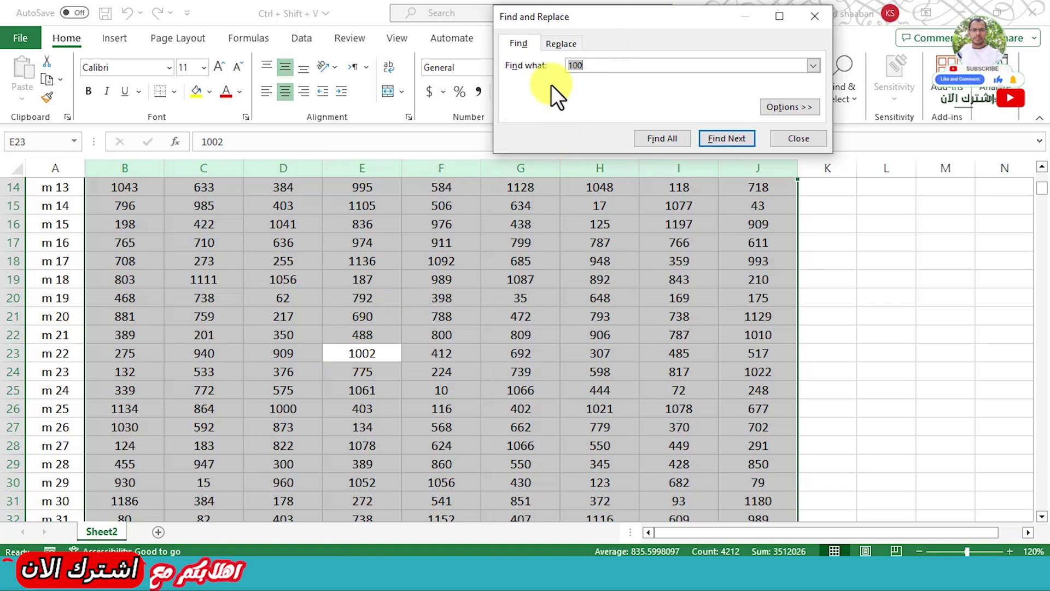
pyautogui.click(721, 136)
pyautogui.click(720, 136)
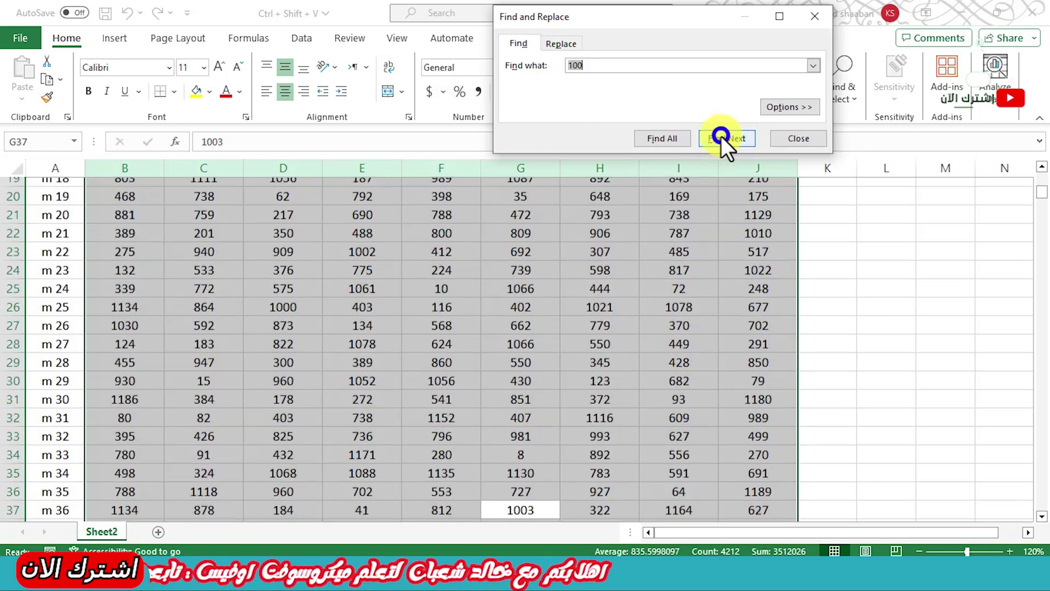
pyautogui.click(721, 137)
pyautogui.click(721, 137)
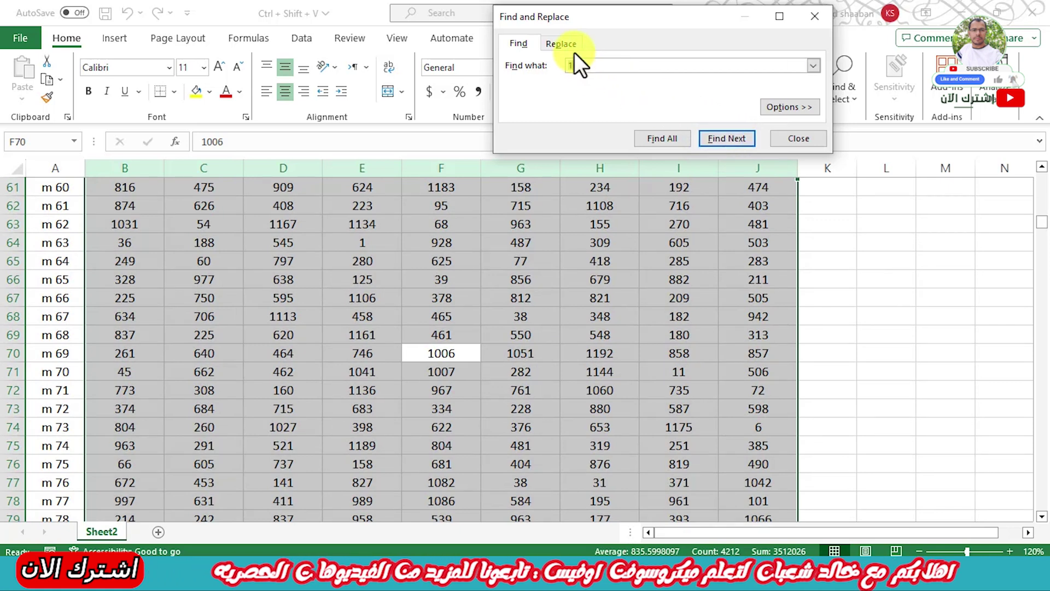
pyautogui.click(571, 44)
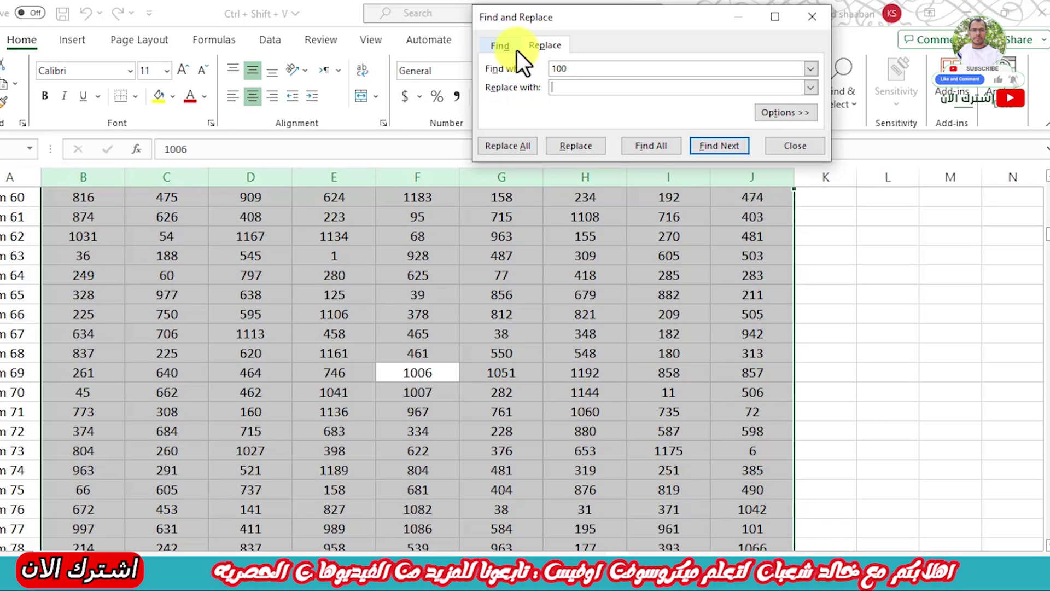
# Turn on Match entire cell contents and find the exact 100 in F200
pyautogui.click(519, 43)
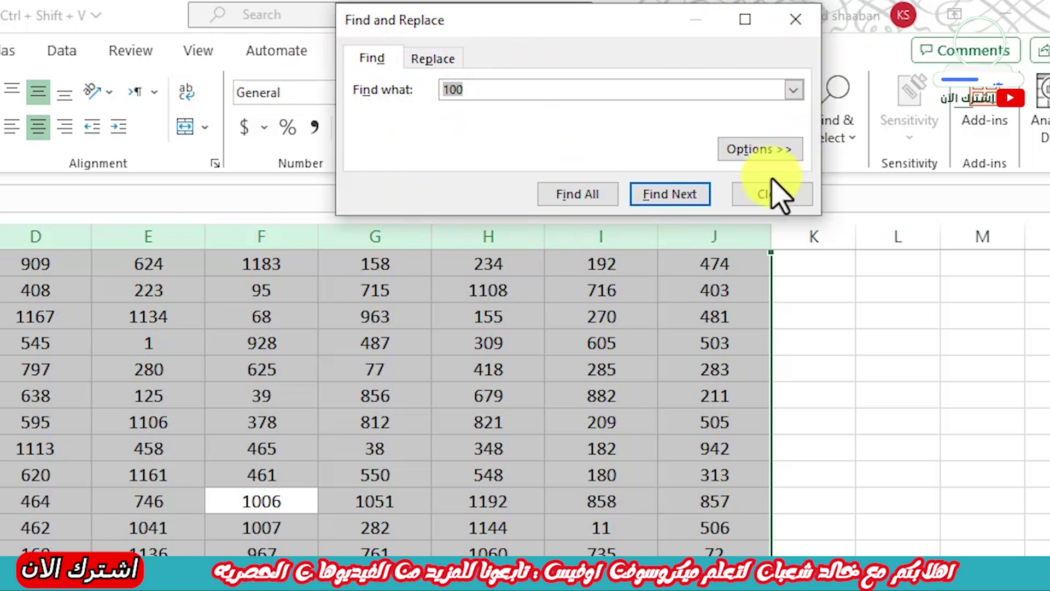
pyautogui.click(760, 149)
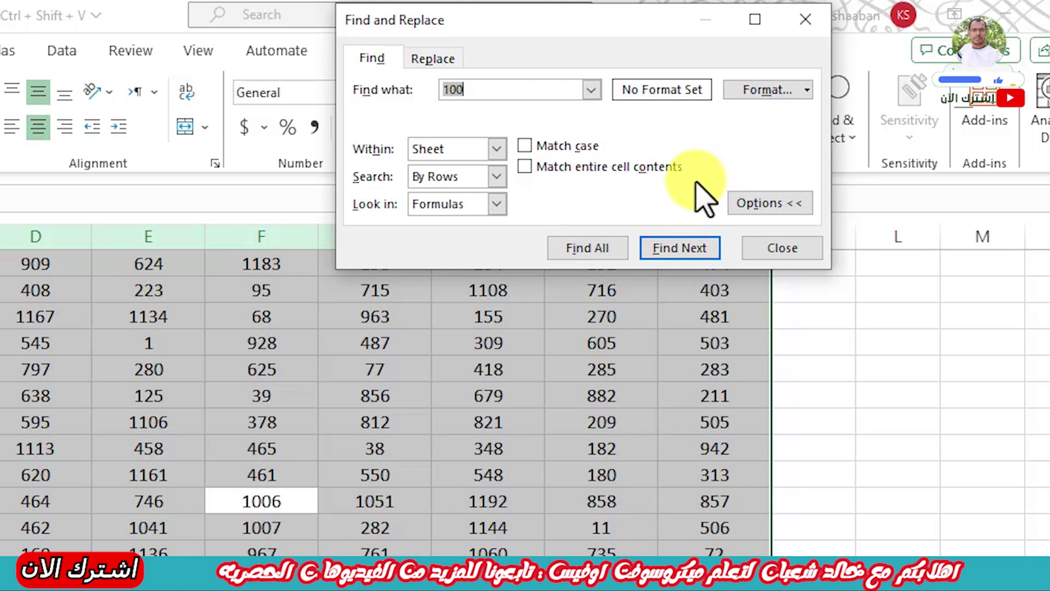
pyautogui.click(526, 167)
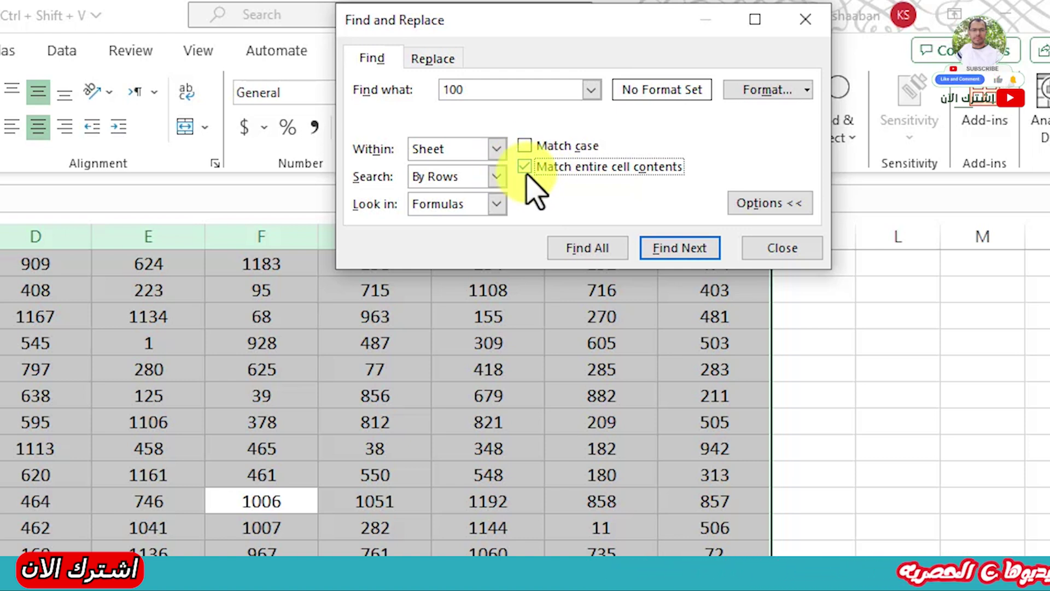
pyautogui.click(679, 248)
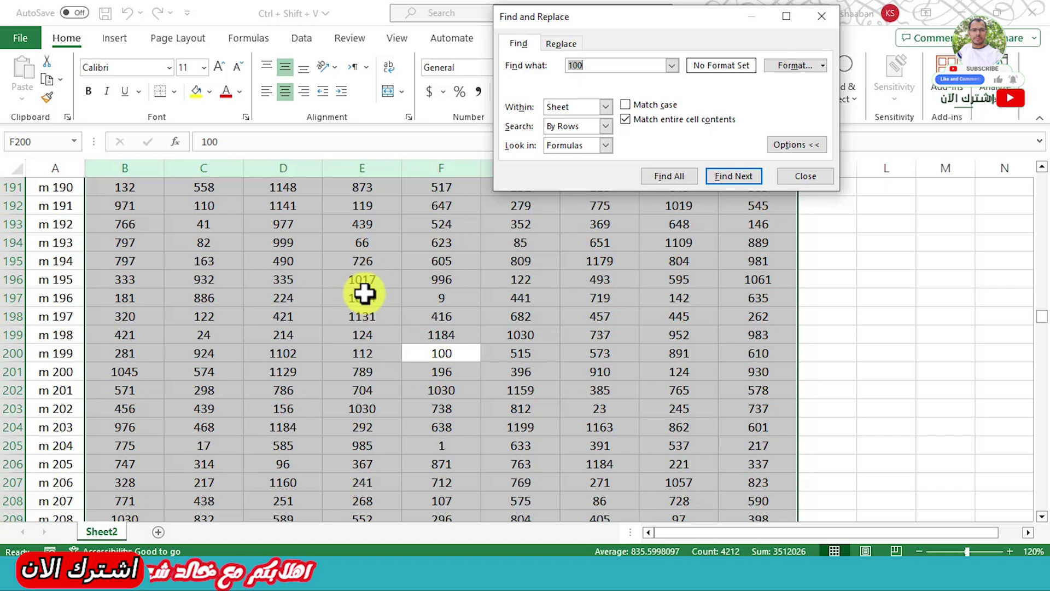
# Change the search term to 1 and find the exact match in F205
pyautogui.click(621, 60)
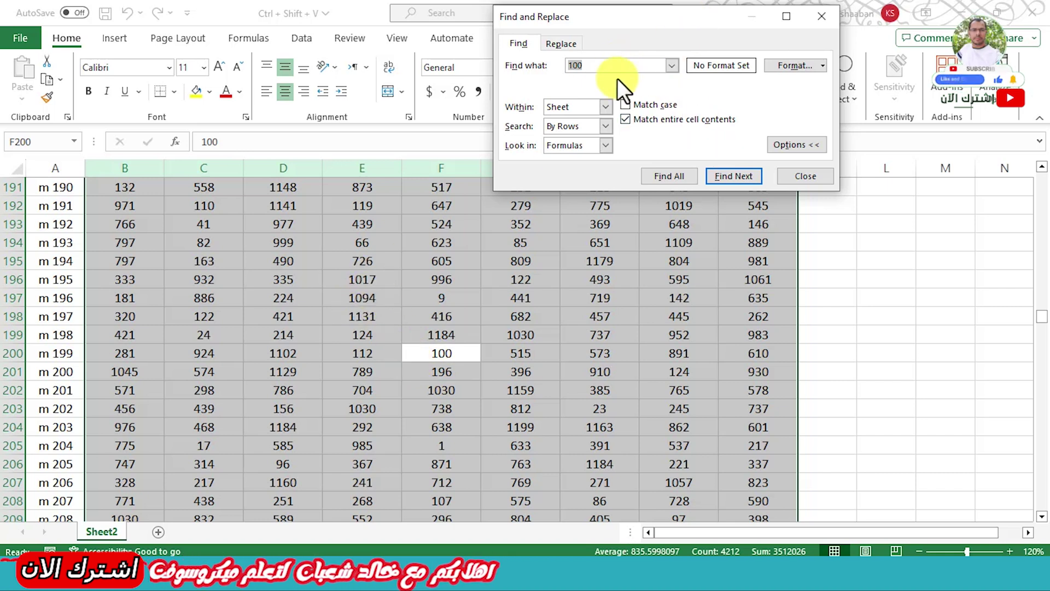
pyautogui.press('BackSpace')
pyautogui.press('BackSpace')
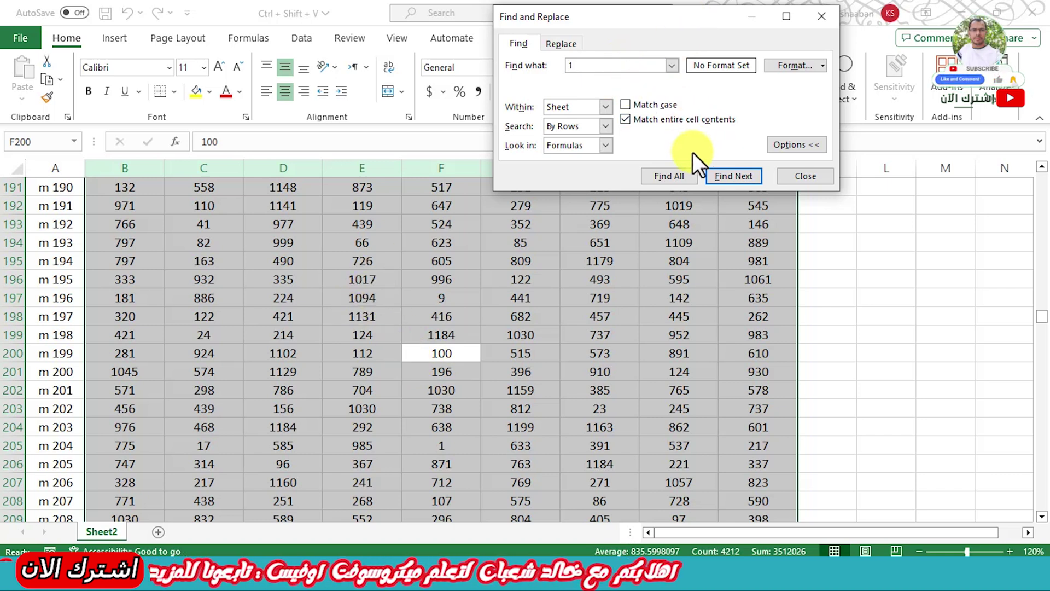
pyautogui.click(740, 177)
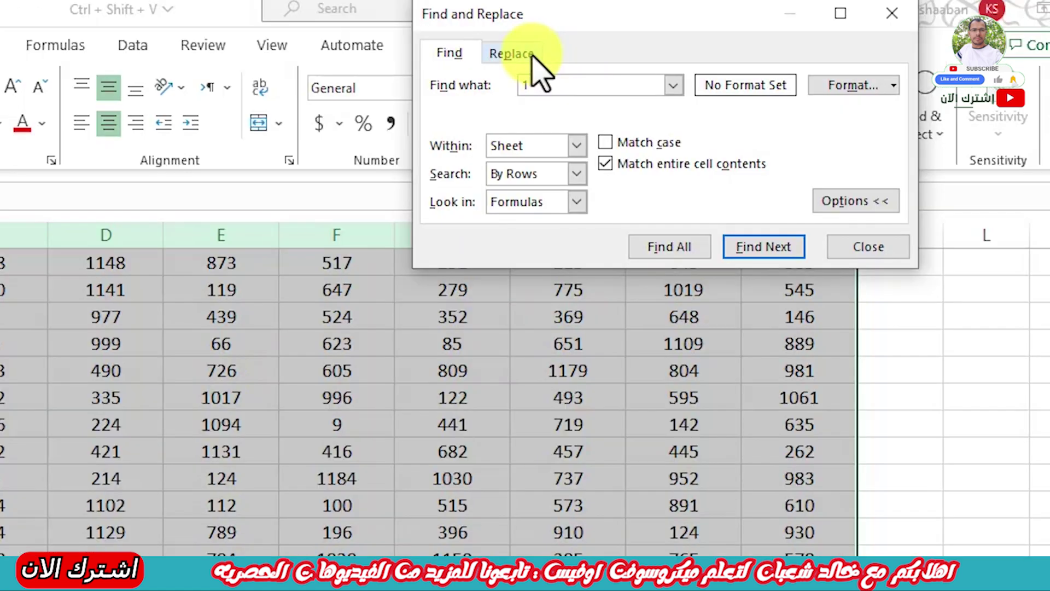
# Enter a person's name as the Replace with text
pyautogui.click(572, 43)
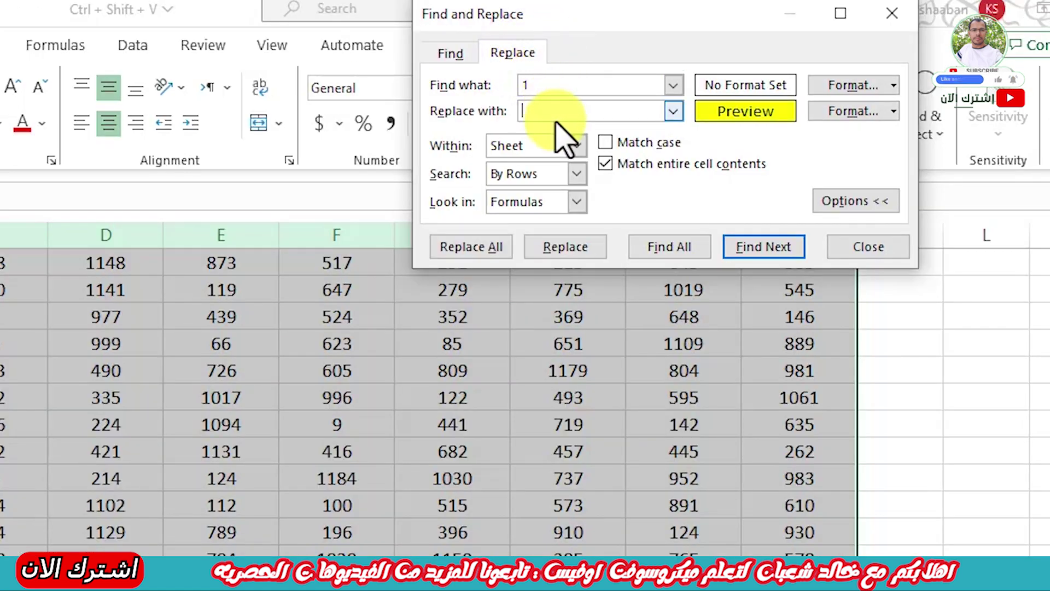
pyautogui.click(581, 87)
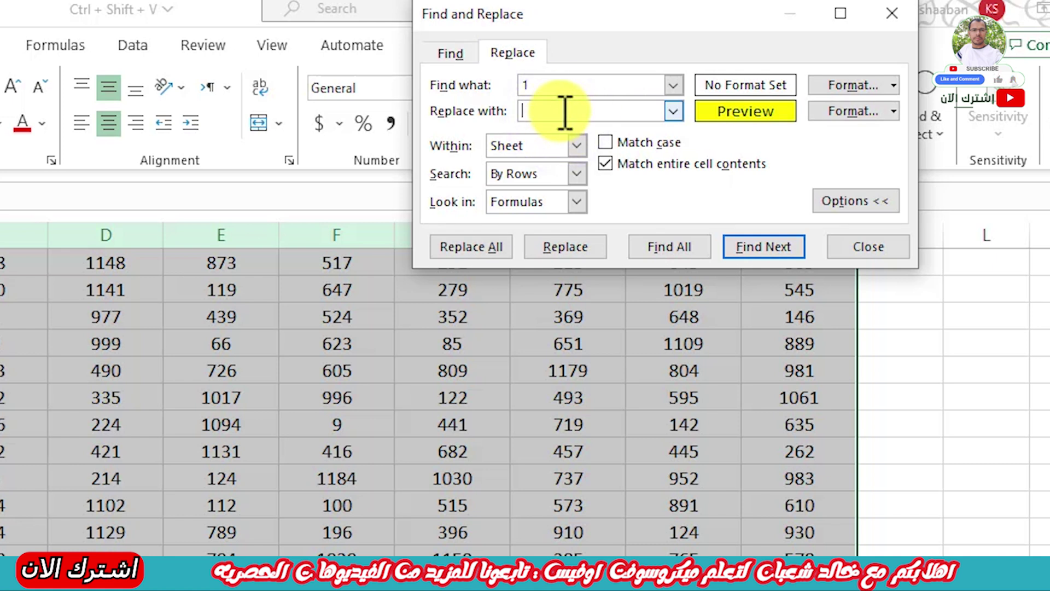
pyautogui.write('ohg]')
pyautogui.write('خالد')
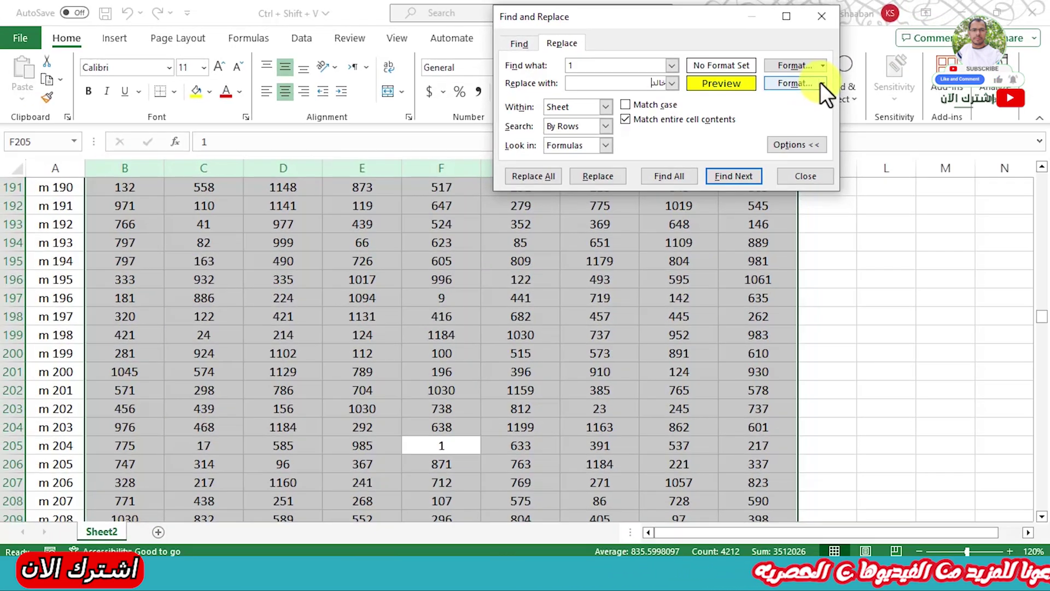
# Give the replacement format a yellow cell fill
pyautogui.click(821, 83)
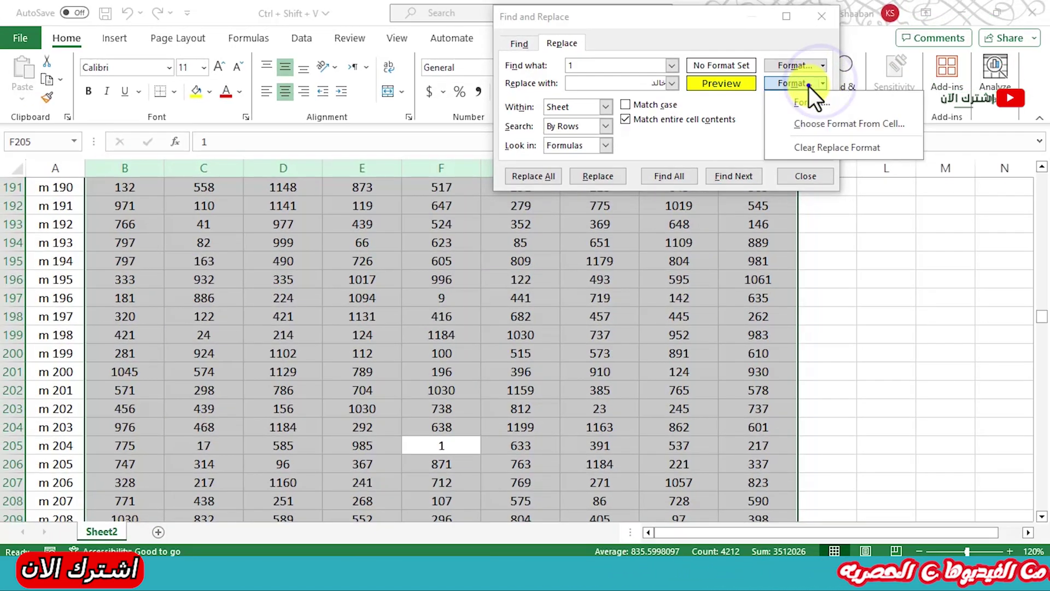
pyautogui.click(810, 102)
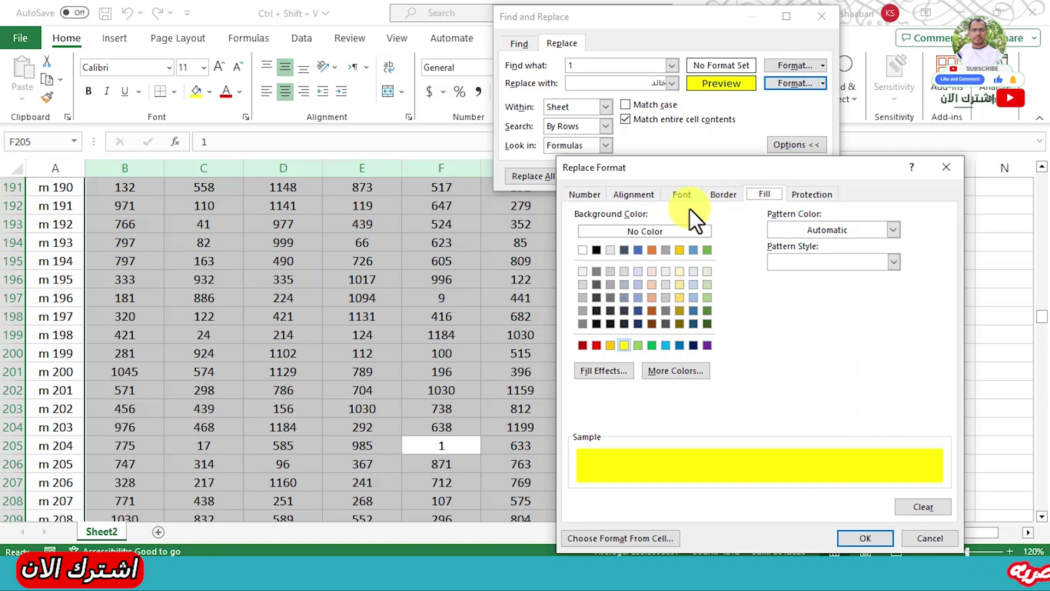
pyautogui.click(652, 312)
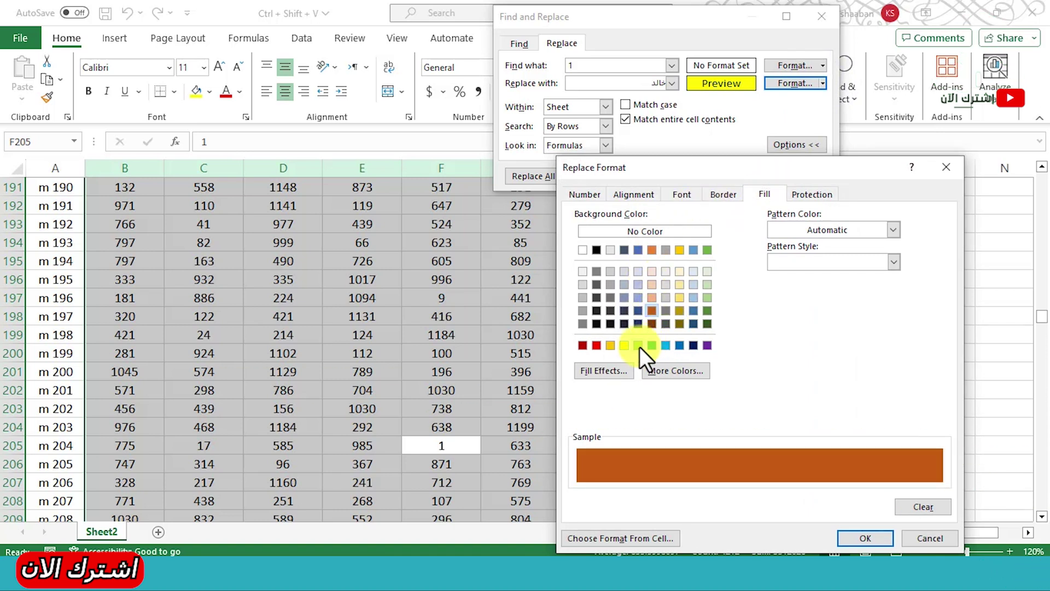
pyautogui.click(624, 345)
pyautogui.click(852, 540)
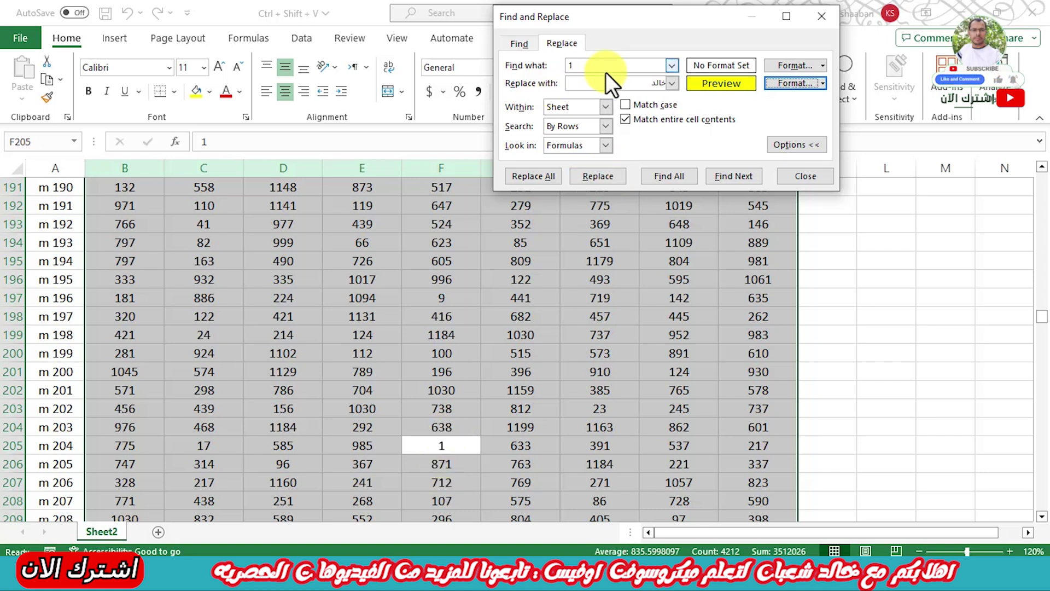
pyautogui.click(596, 83)
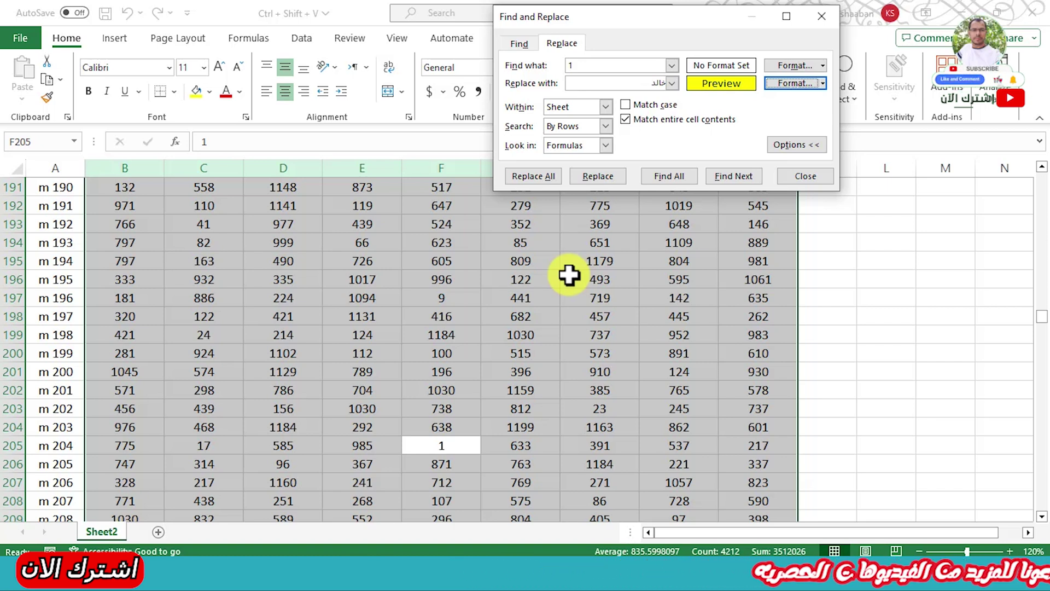
# Replace all six exact-1 cells with the yellow-filled name and step through the results
pyautogui.click(538, 182)
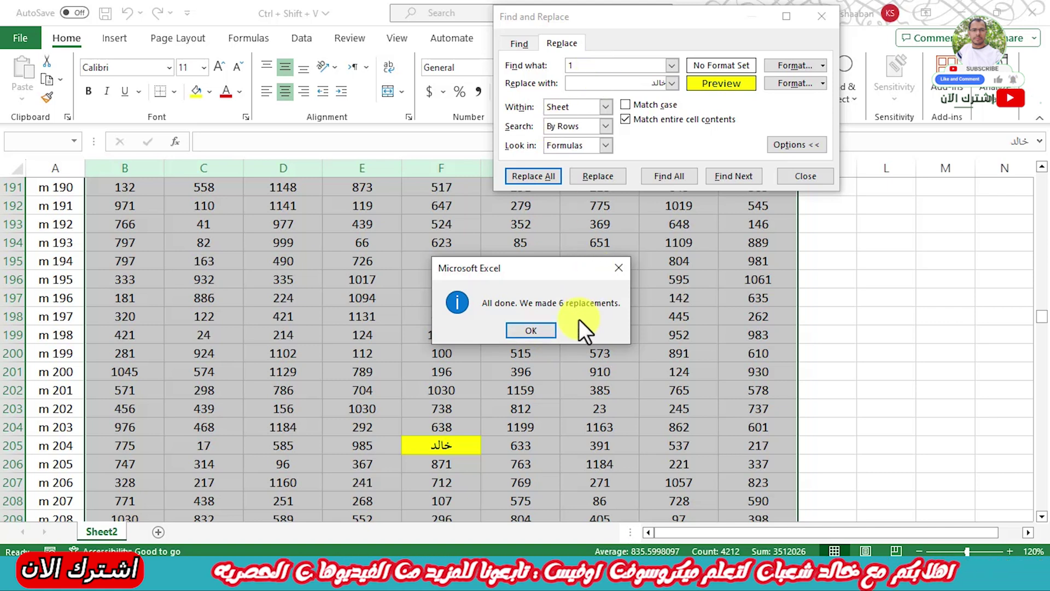
pyautogui.click(534, 331)
pyautogui.click(516, 43)
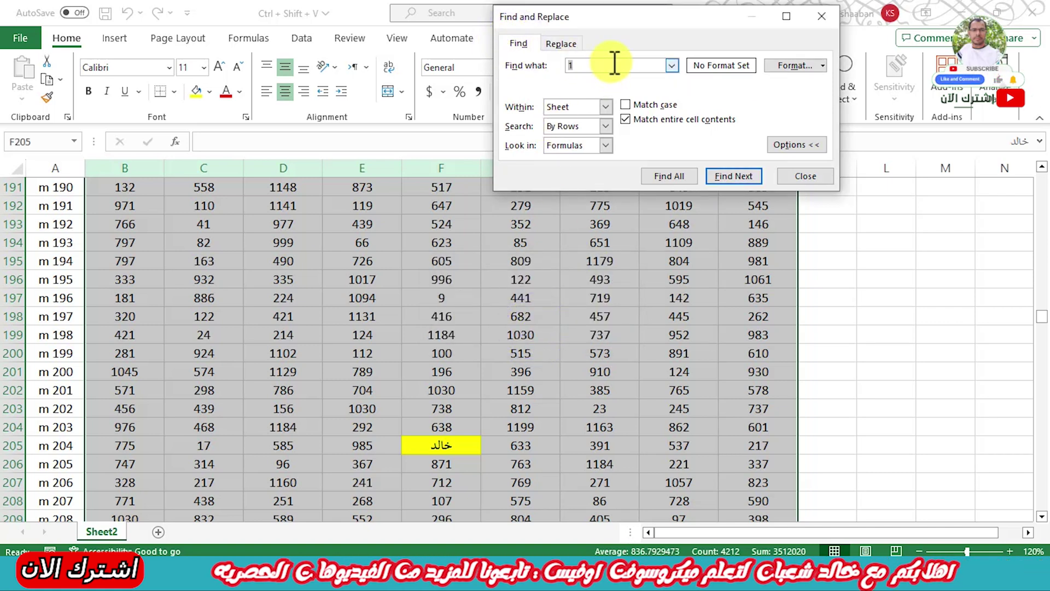
pyautogui.click(729, 176)
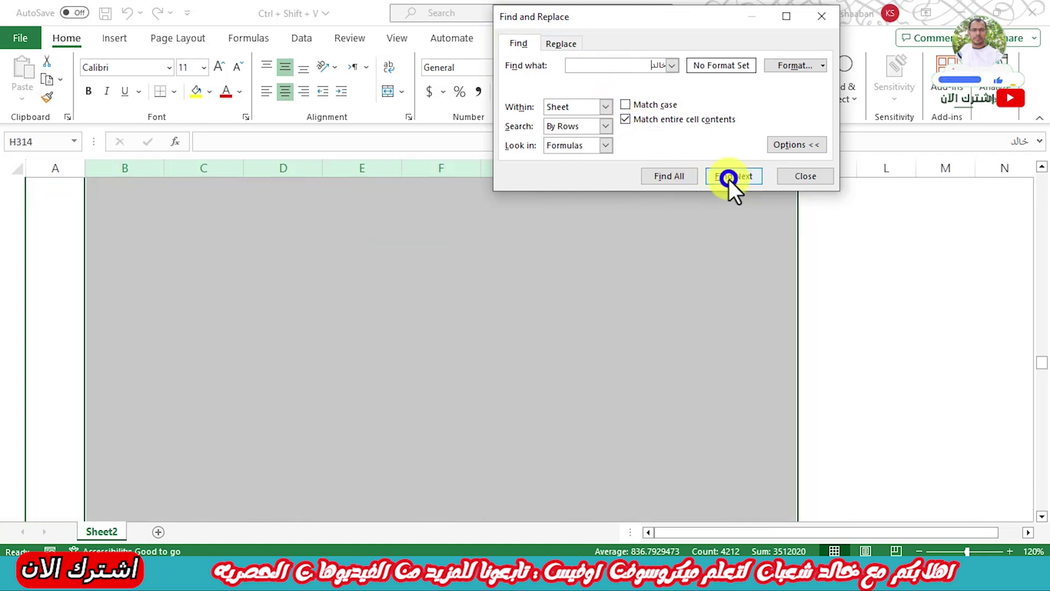
pyautogui.click(728, 176)
pyautogui.click(714, 176)
pyautogui.click(715, 176)
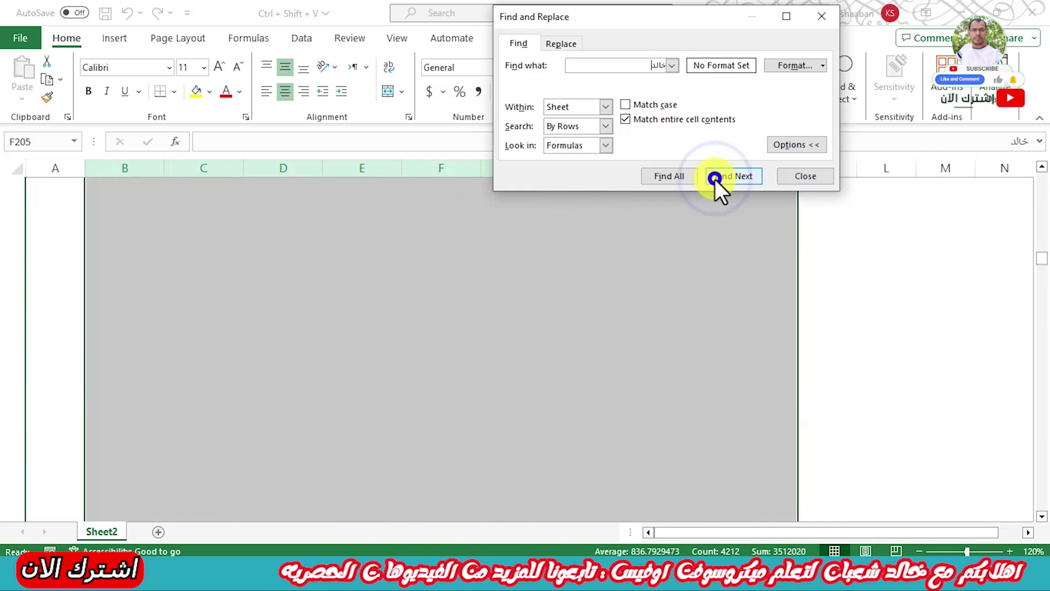
pyautogui.click(714, 176)
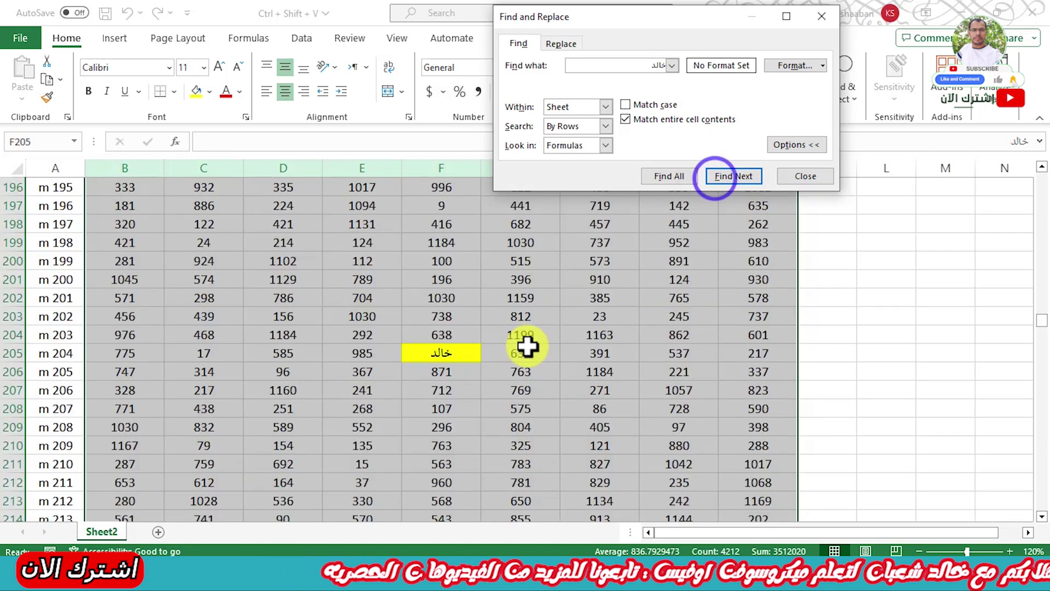
# Change the Find what term to 6
pyautogui.click(659, 65)
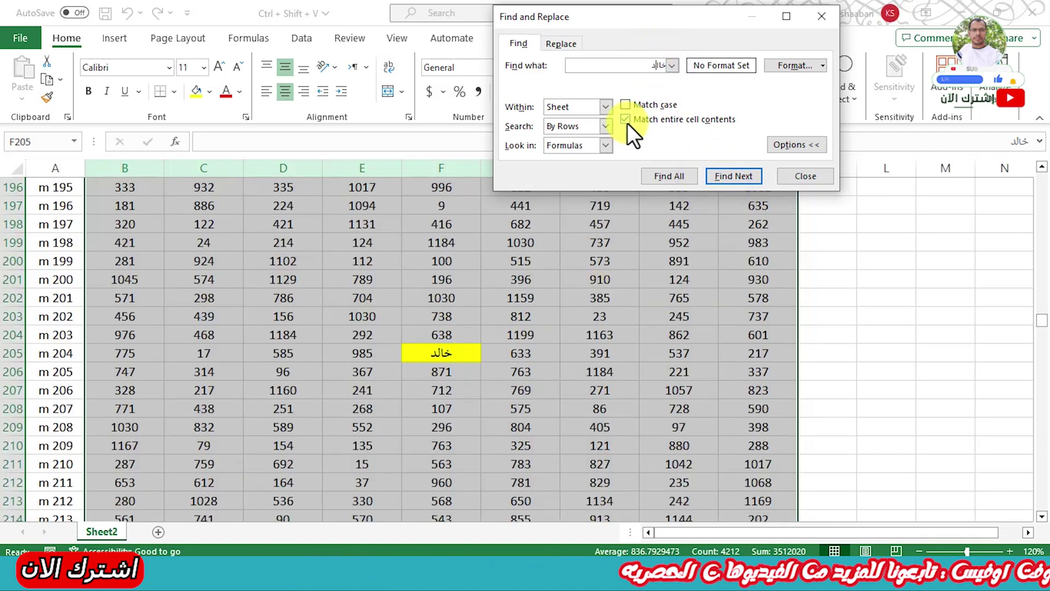
pyautogui.doubleClick(617, 62)
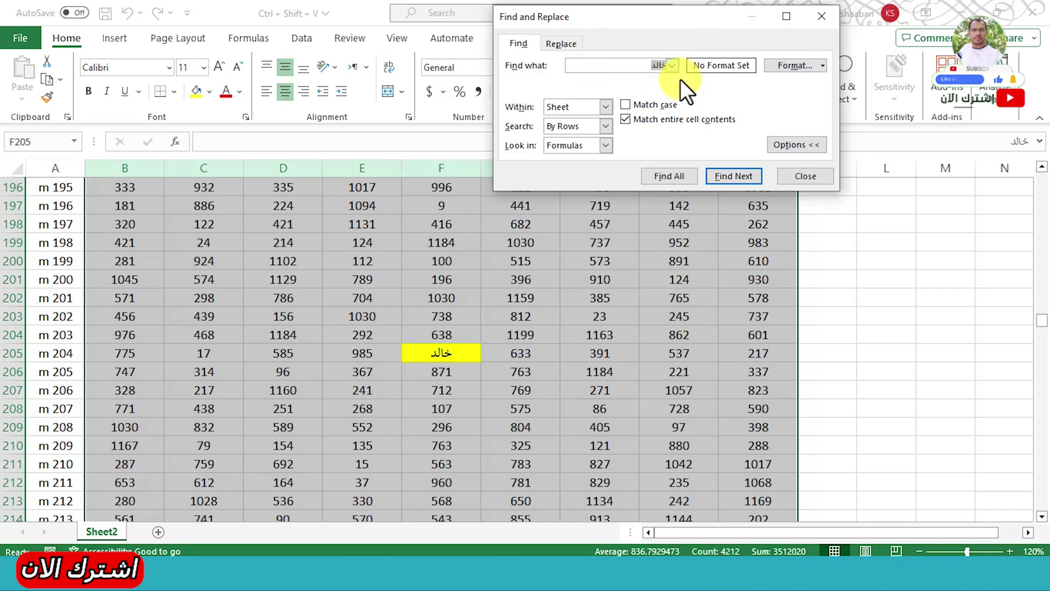
pyautogui.write('6')
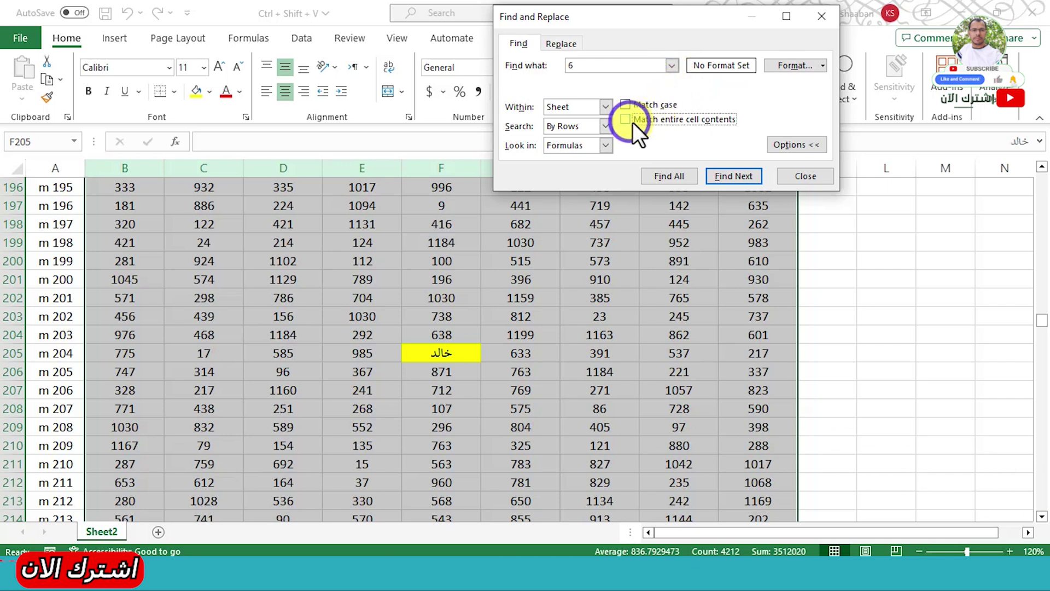
# List all 1074 cells containing 6 in an enlarged results list, then tick Match entire cell contents
pyautogui.click(801, 149)
pyautogui.click(797, 103)
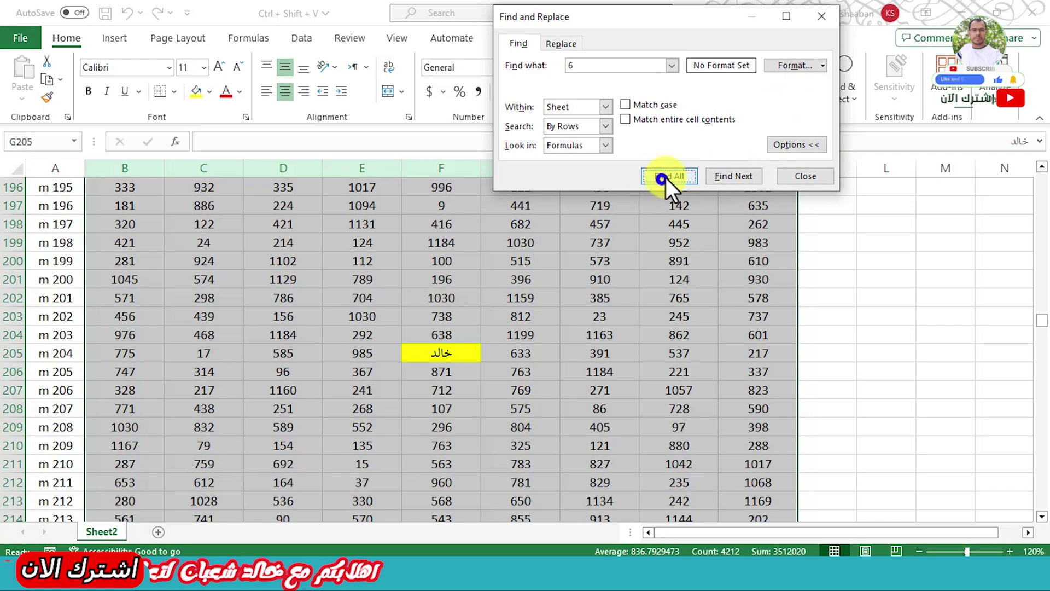
pyautogui.click(665, 179)
pyautogui.moveTo(837, 263); pyautogui.dragTo(850, 538)
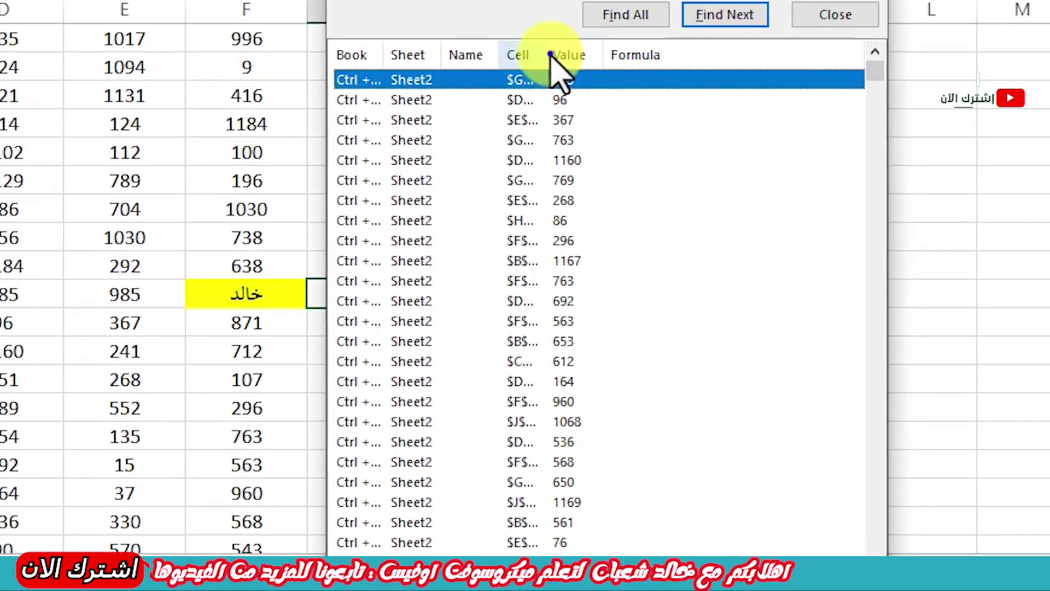
pyautogui.doubleClick(624, 177)
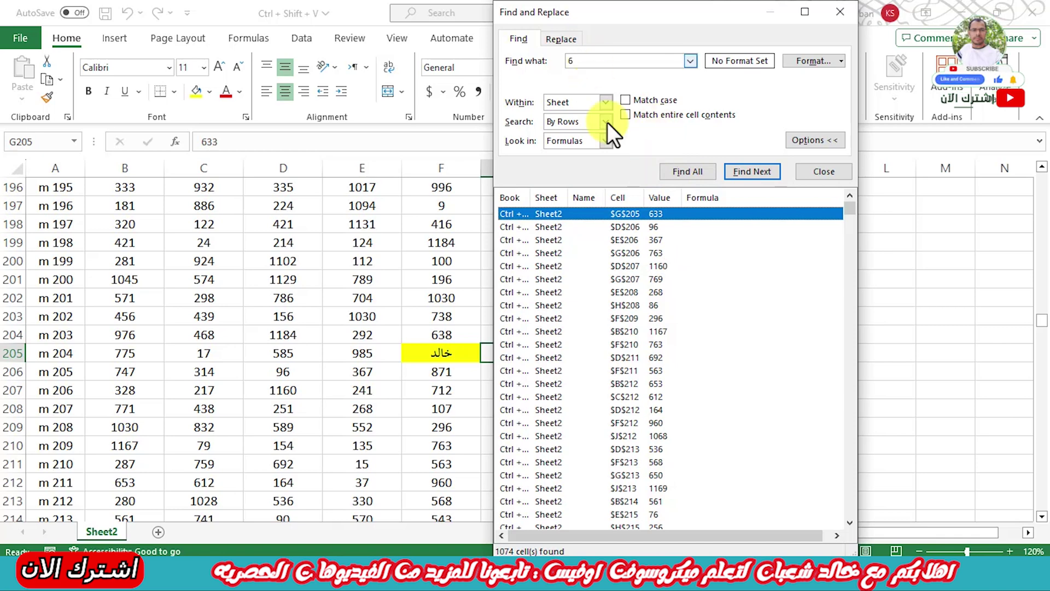
pyautogui.scroll(-7, 640, 317)
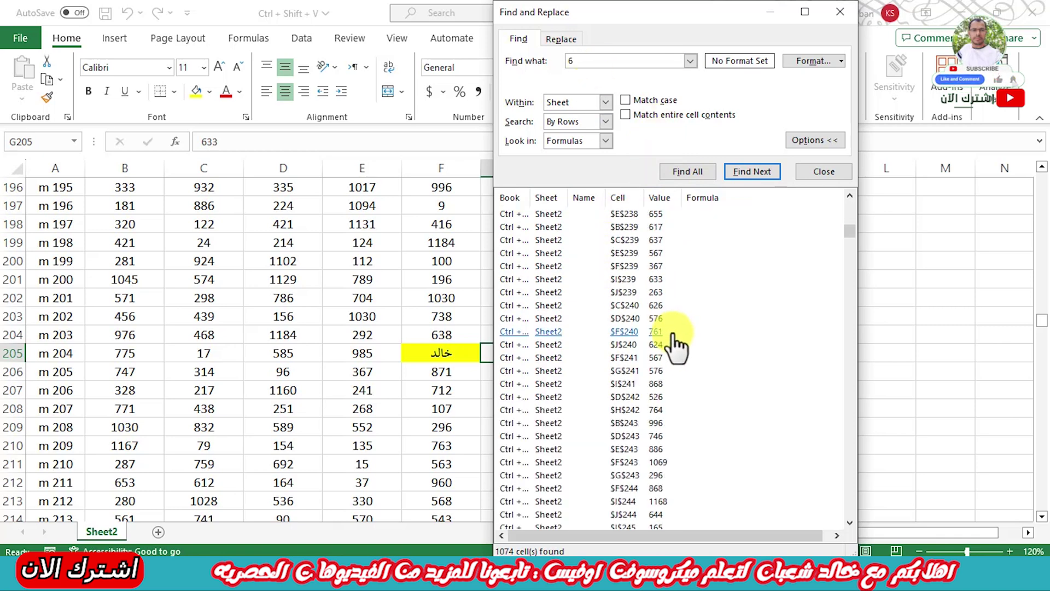
pyautogui.scroll(-8, 676, 345)
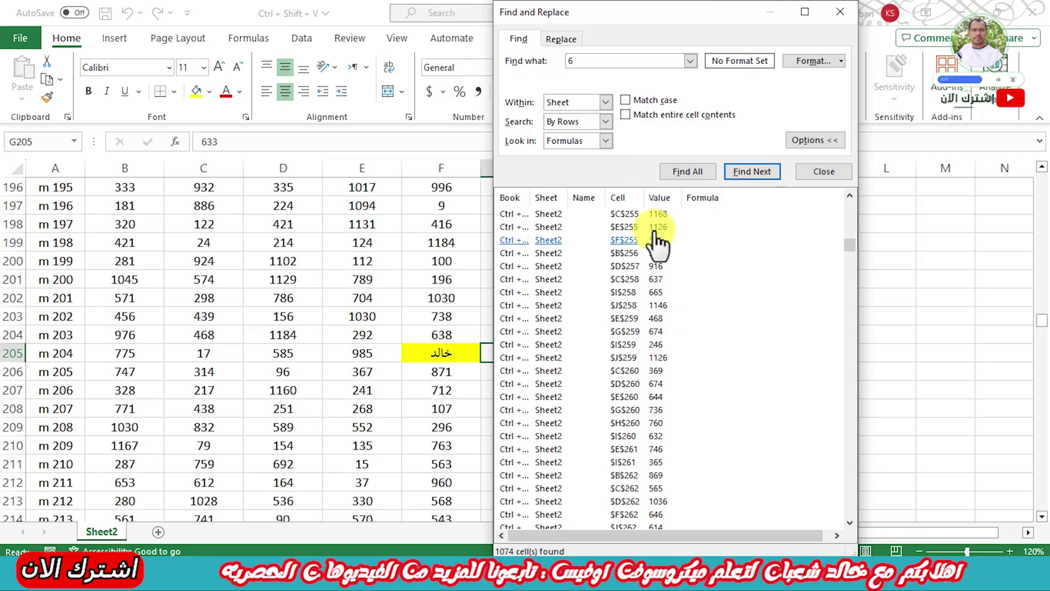
pyautogui.click(623, 114)
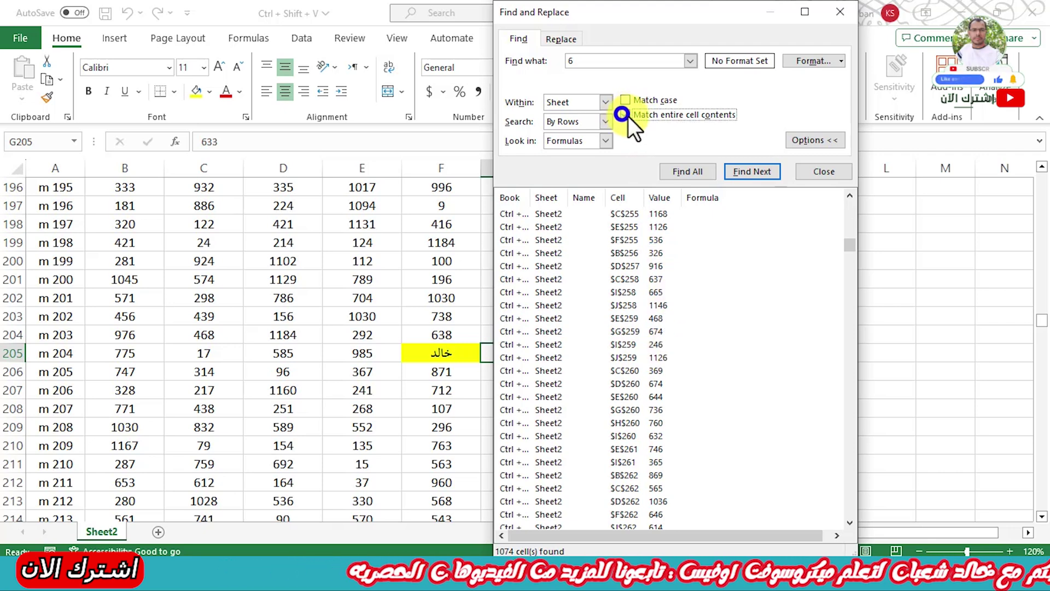
# Find the exact 6 matches J74, G132, C160 and H347 and select all four
pyautogui.click(687, 172)
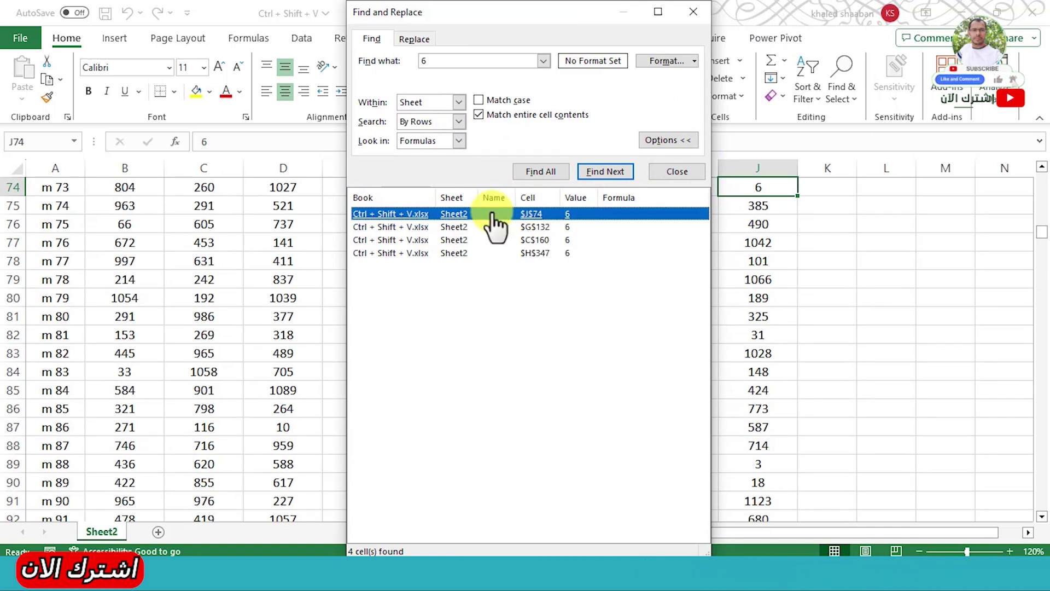
pyautogui.moveTo(499, 215); pyautogui.dragTo(504, 235)
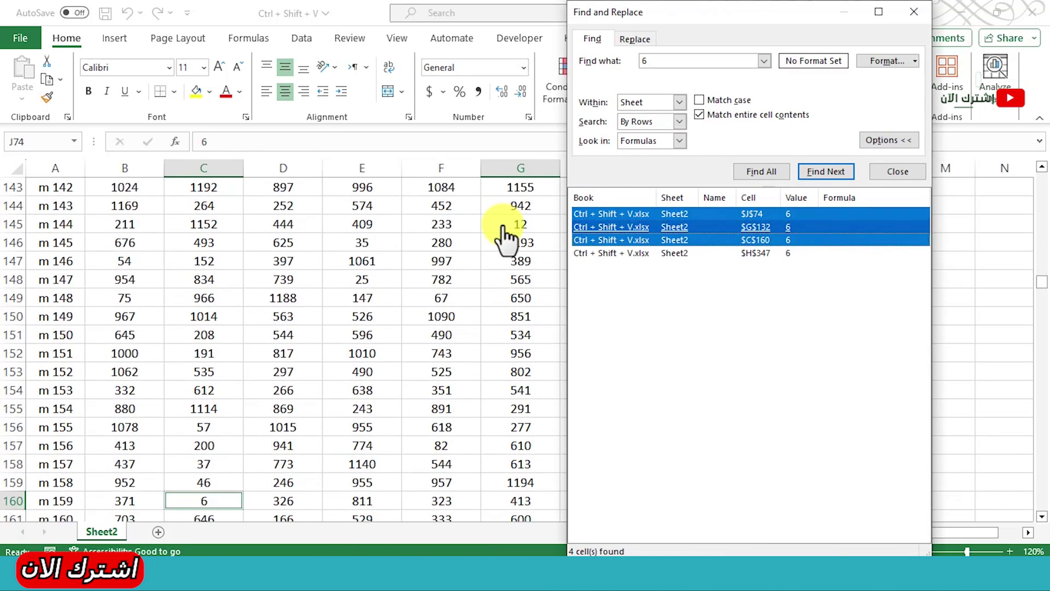
pyautogui.moveTo(724, 229); pyautogui.dragTo(866, 254)
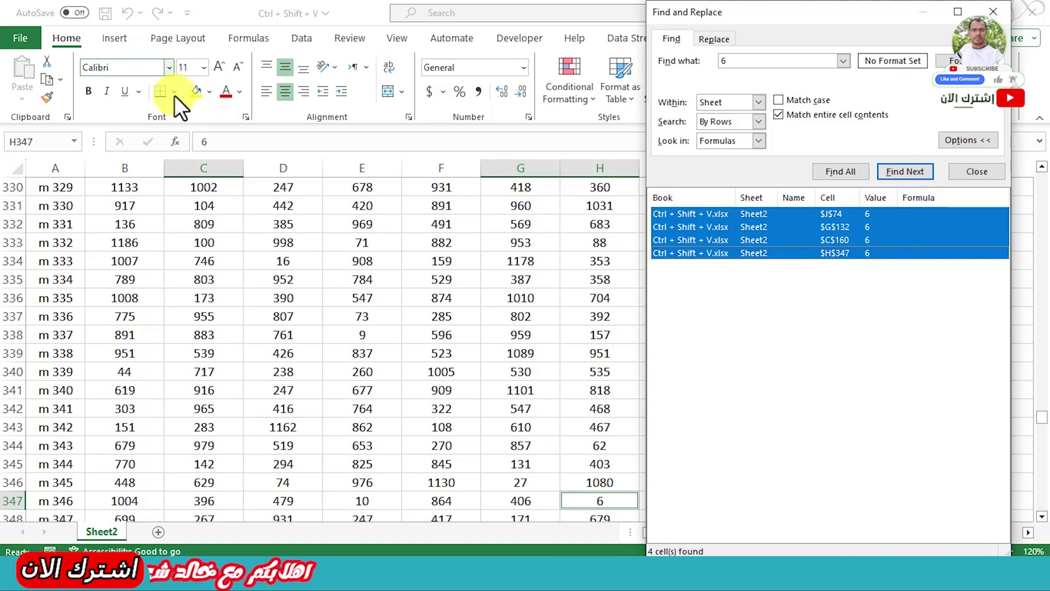
# Apply a fill colour to the four found cells and scroll to view them
pyautogui.click(199, 91)
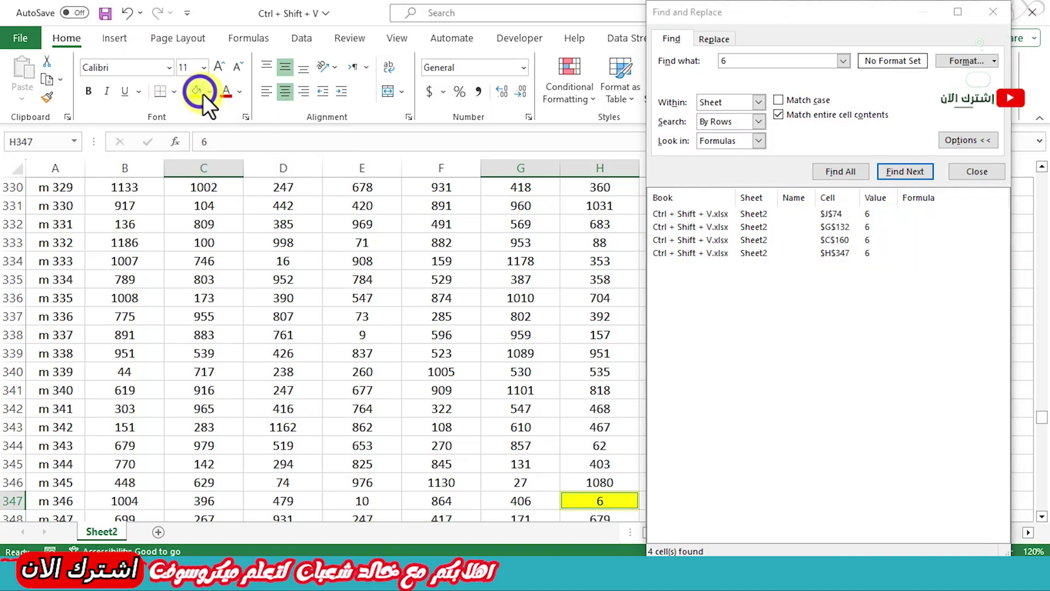
pyautogui.scroll(1, 588, 413)
pyautogui.scroll(7, 587, 411)
pyautogui.scroll(6, 586, 410)
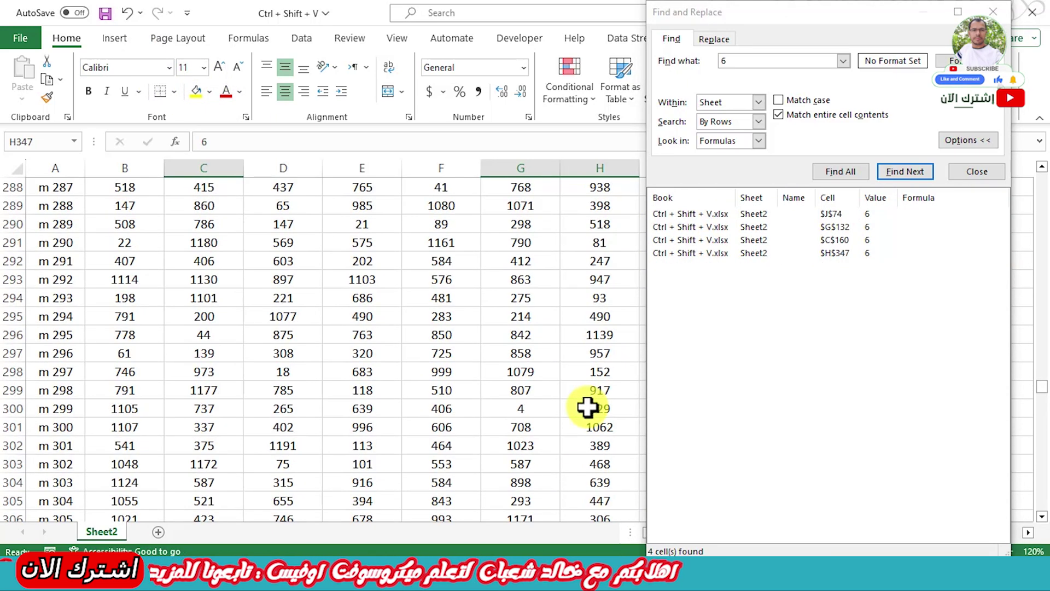
pyautogui.scroll(-6, 585, 394)
pyautogui.scroll(13, 584, 372)
pyautogui.scroll(15, 583, 359)
pyautogui.scroll(7, 584, 359)
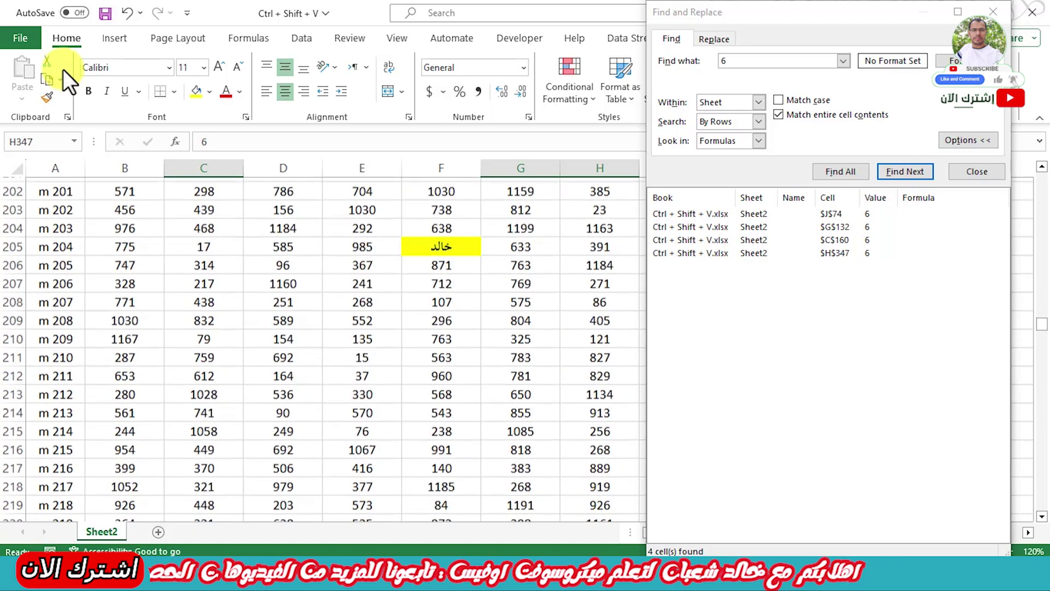
# Reselect all four found cells and change their fill to dark red
pyautogui.click(793, 226)
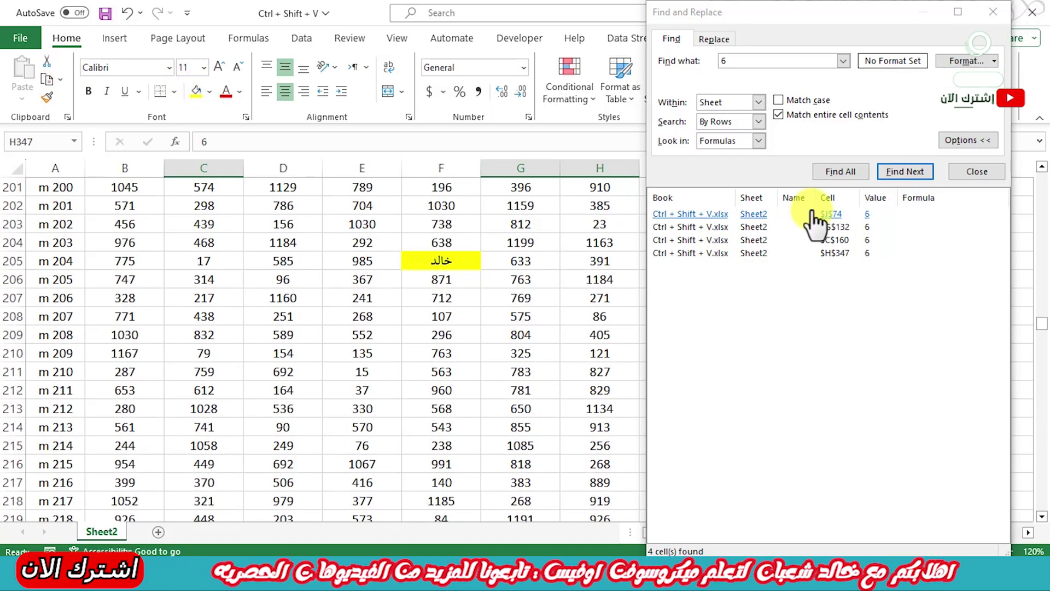
pyautogui.click(814, 217)
pyautogui.hotkey('shift', 'Down')
pyautogui.hotkey('shift', 'Down')
pyautogui.hotkey('shift', 'Down')
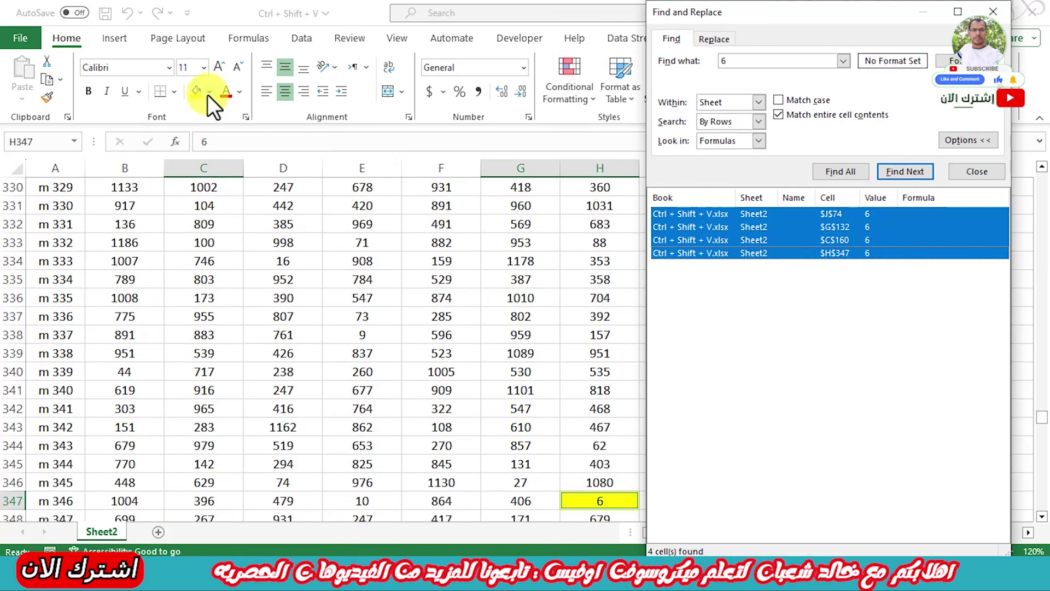
pyautogui.click(209, 92)
pyautogui.click(208, 236)
pyautogui.scroll(-20, 539, 399)
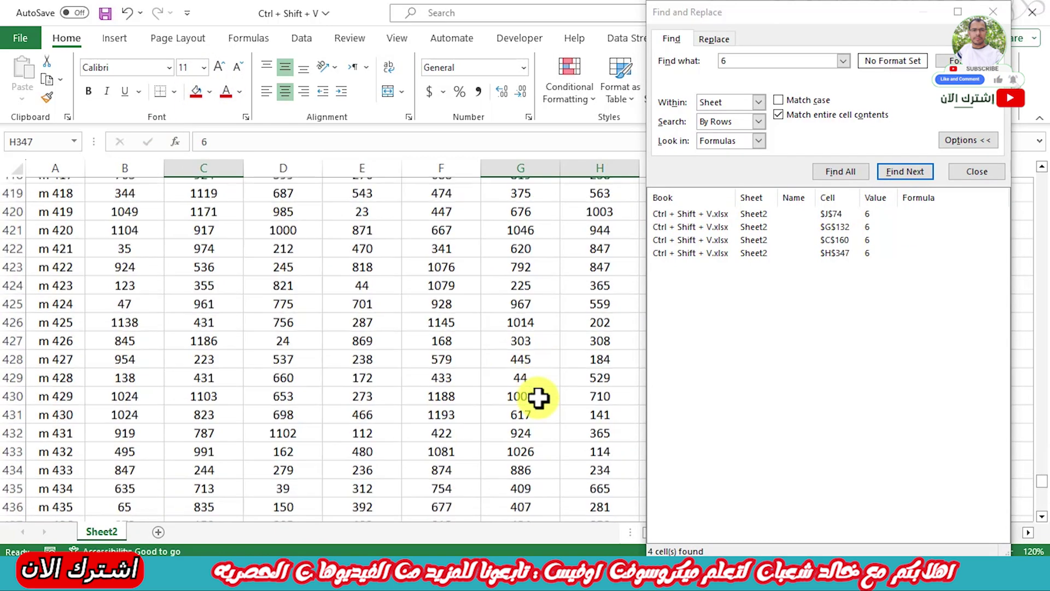
# Move the Find and Replace dialog aside and review the red cells C160 and G132
pyautogui.moveTo(878, 25); pyautogui.dragTo(1039, 80)
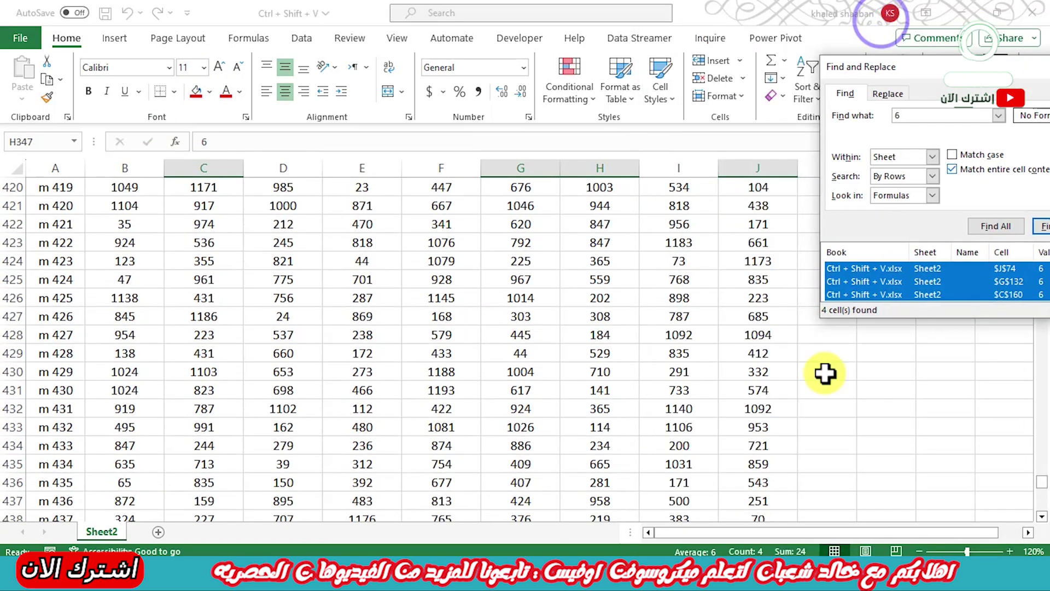
pyautogui.scroll(-8, 682, 421)
pyautogui.scroll(-8, 687, 424)
pyautogui.scroll(16, 697, 422)
pyautogui.scroll(9, 697, 413)
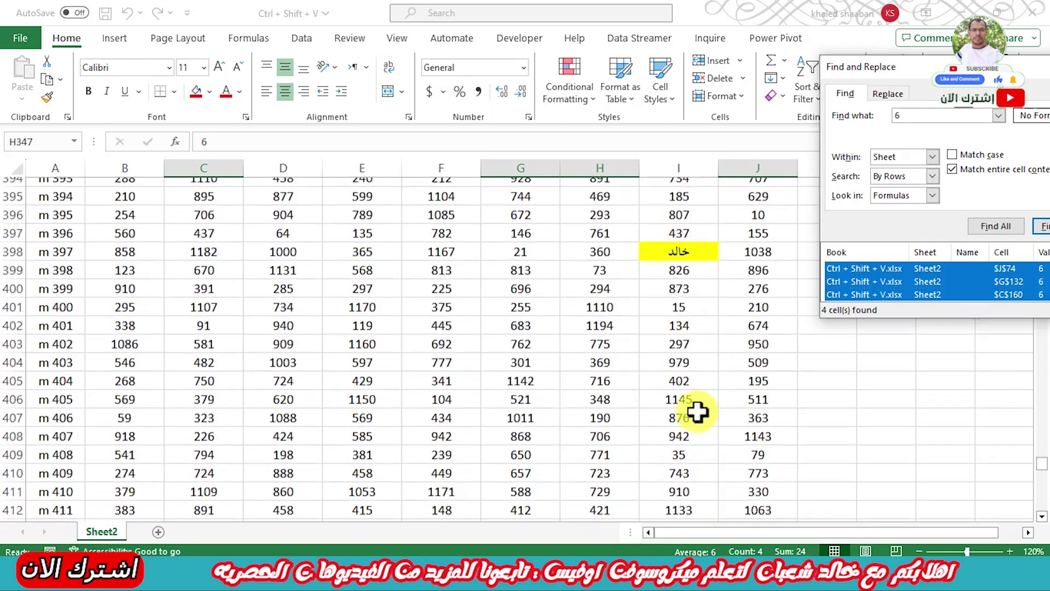
pyautogui.scroll(17, 698, 413)
pyautogui.scroll(6, 699, 412)
pyautogui.scroll(-7, 633, 311)
pyautogui.scroll(7, 601, 255)
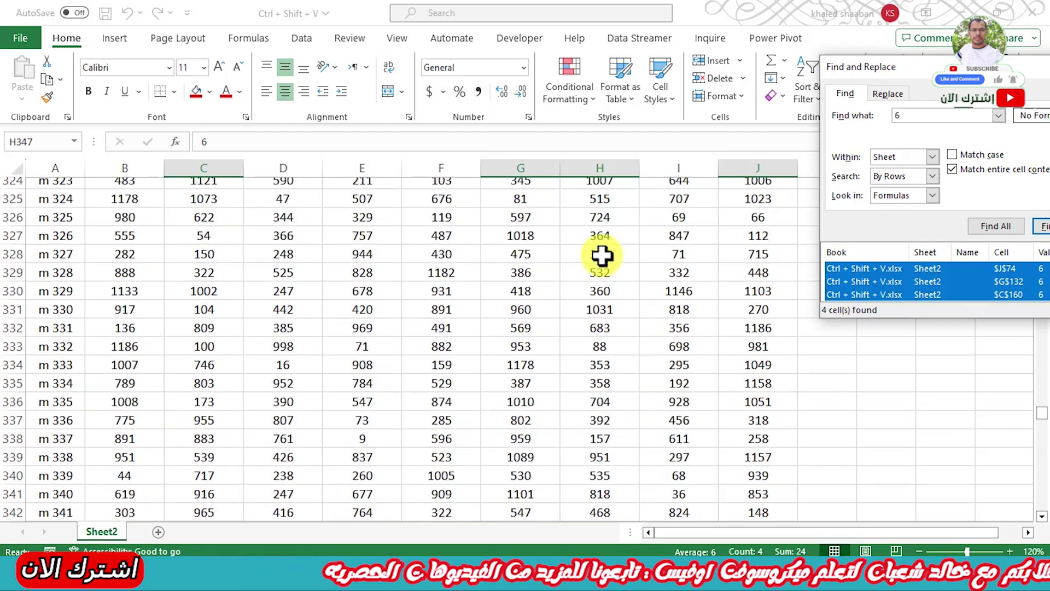
pyautogui.scroll(20, 602, 255)
pyautogui.scroll(20, 602, 256)
pyautogui.scroll(-6, 602, 256)
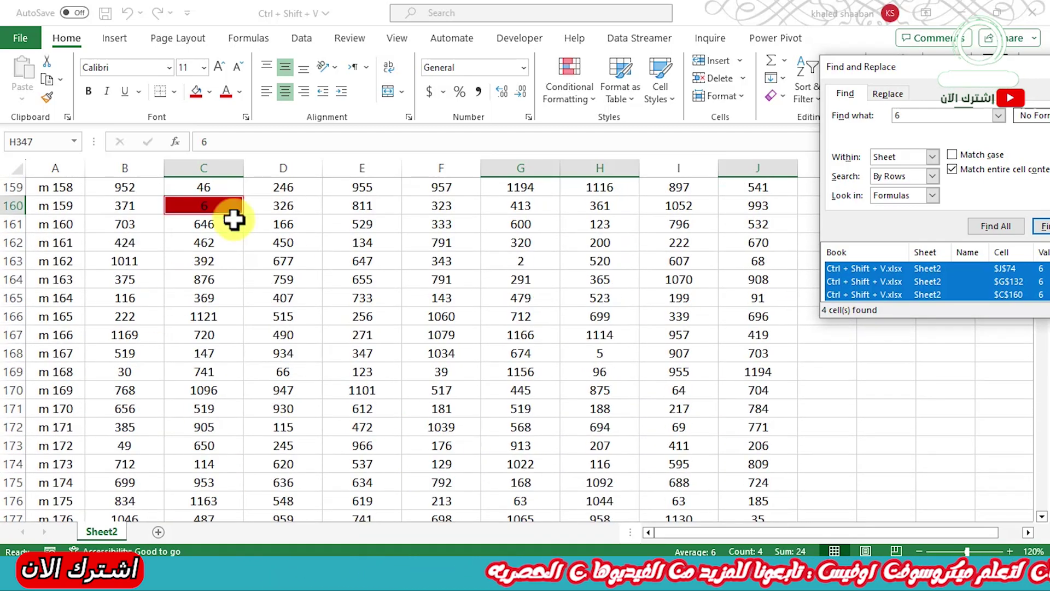
pyautogui.scroll(8, 551, 404)
pyautogui.scroll(9, 551, 404)
pyautogui.scroll(-6, 551, 404)
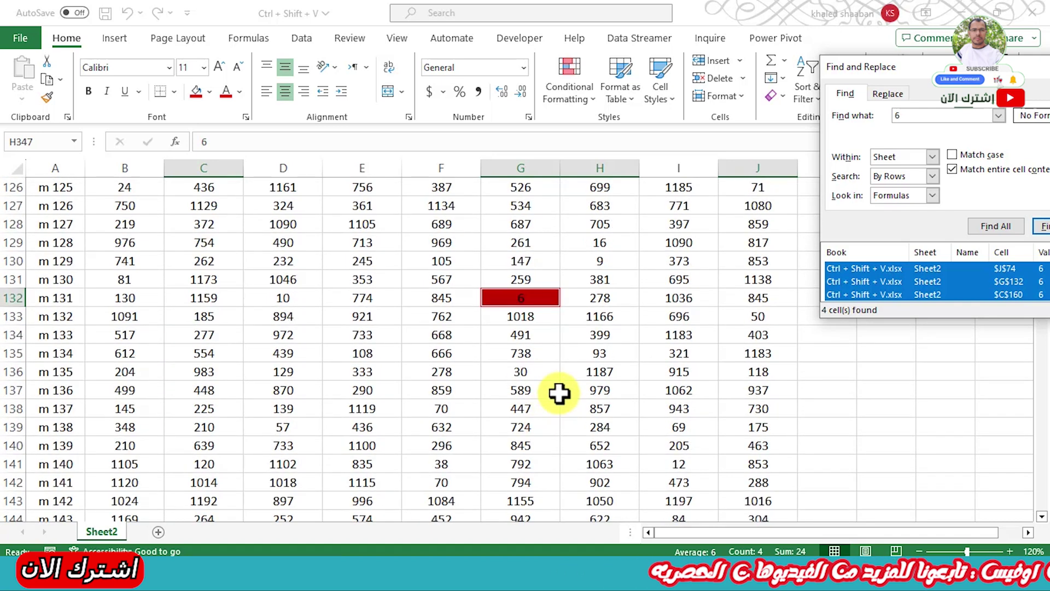
pyautogui.moveTo(1015, 68); pyautogui.dragTo(782, 160)
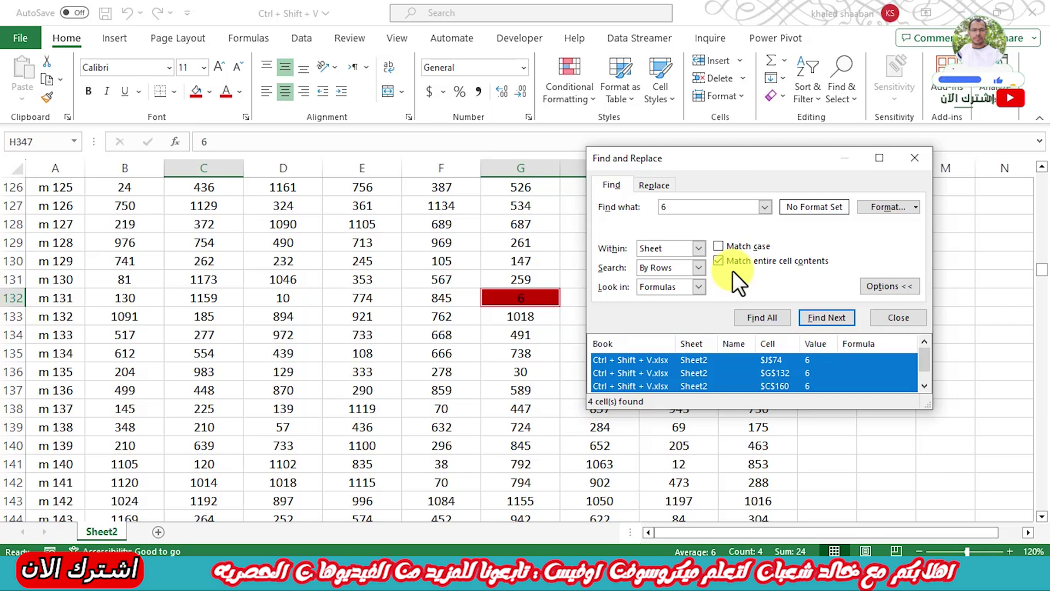
# Hide the extra options and list every cell containing 6 again
pyautogui.hotkey('alt', 'i')
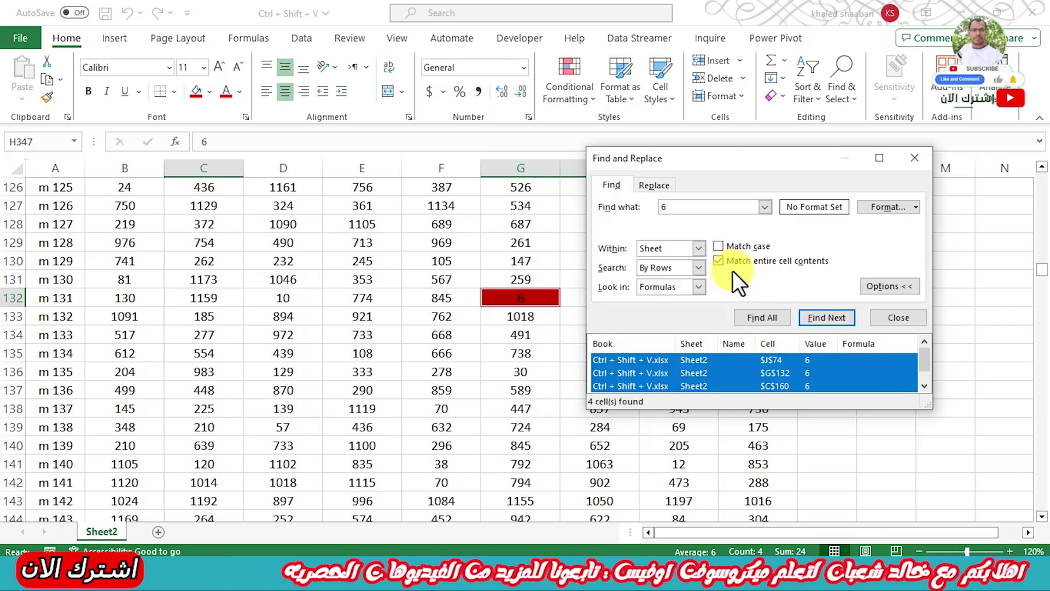
pyautogui.click(741, 385)
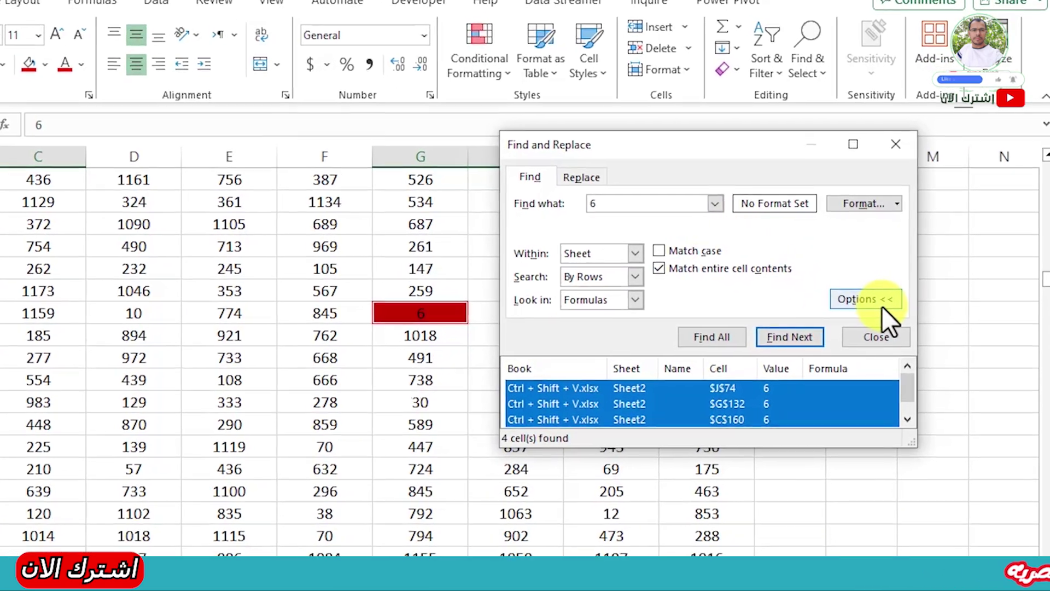
pyautogui.click(889, 286)
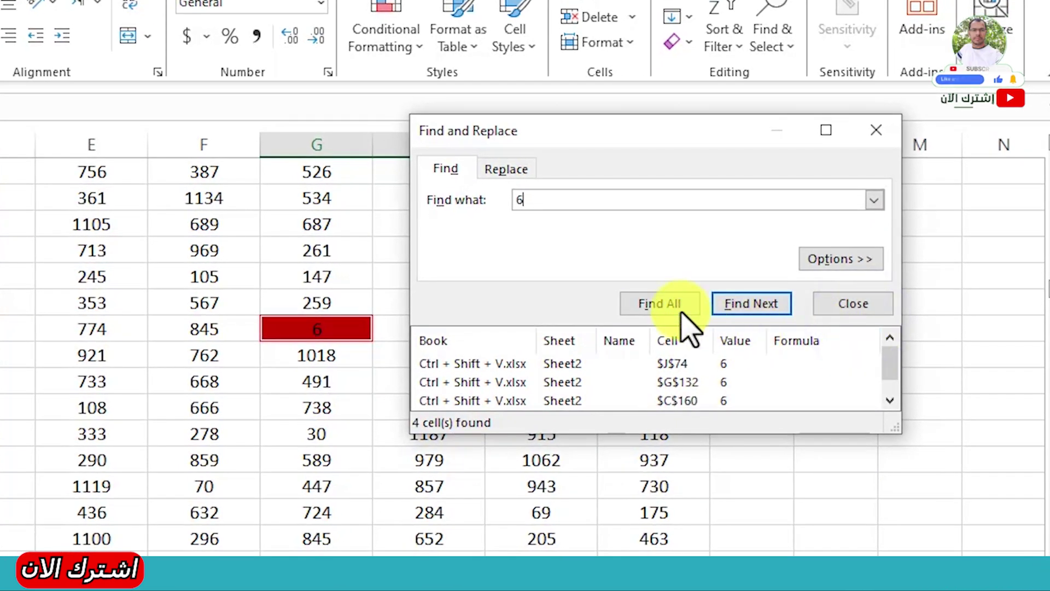
pyautogui.click(678, 309)
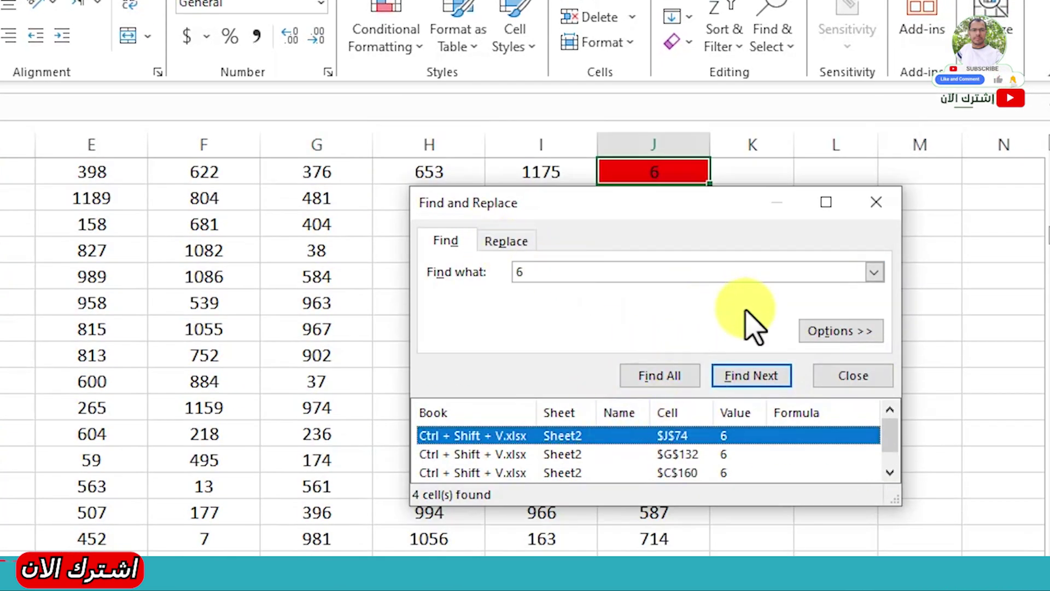
# Set Within to Workbook and Search to By Columns
pyautogui.click(852, 328)
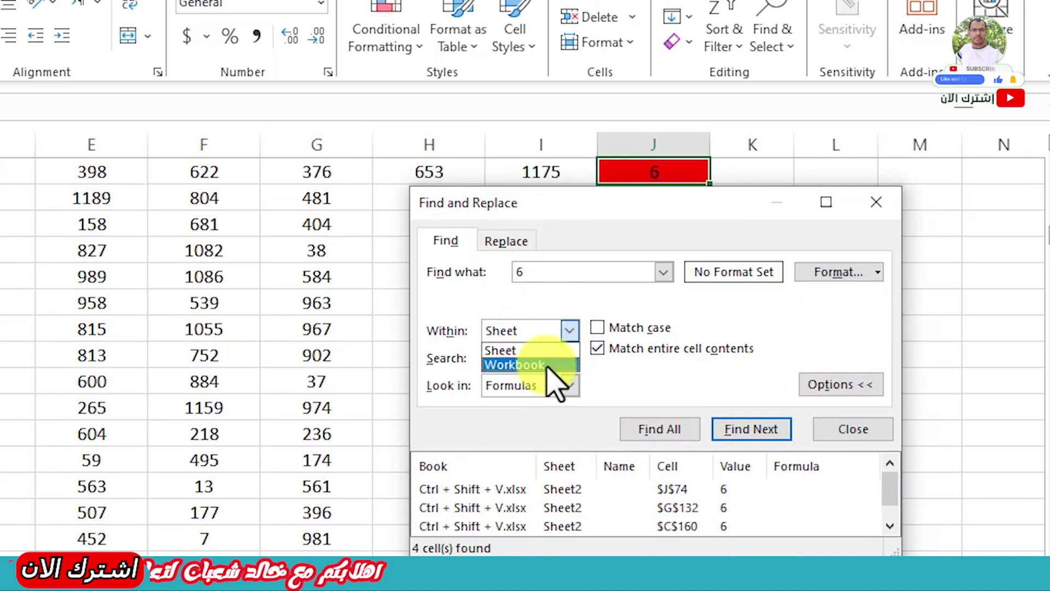
pyautogui.click(547, 365)
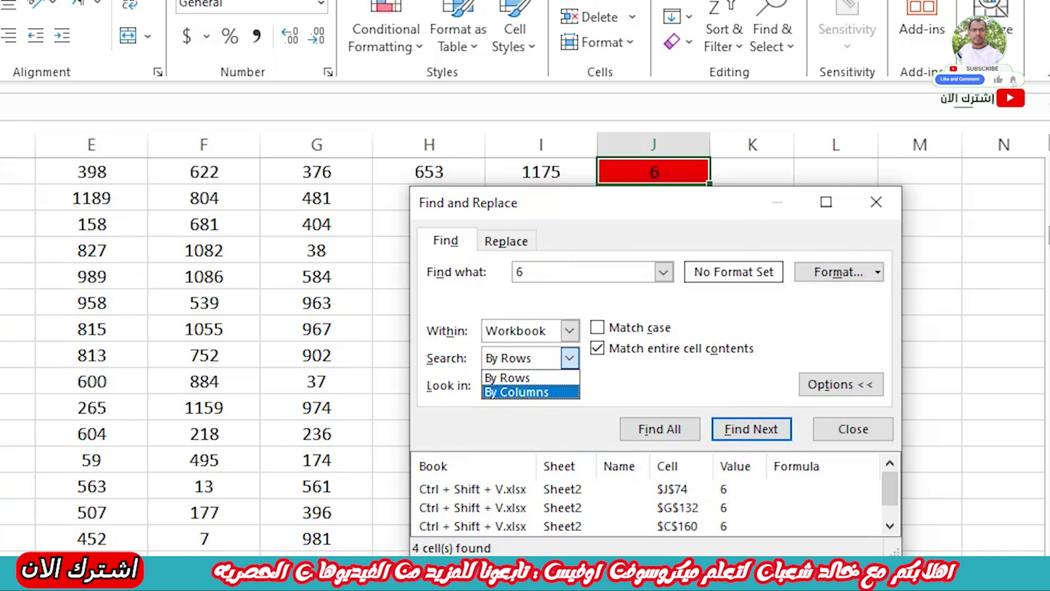
pyautogui.click(510, 392)
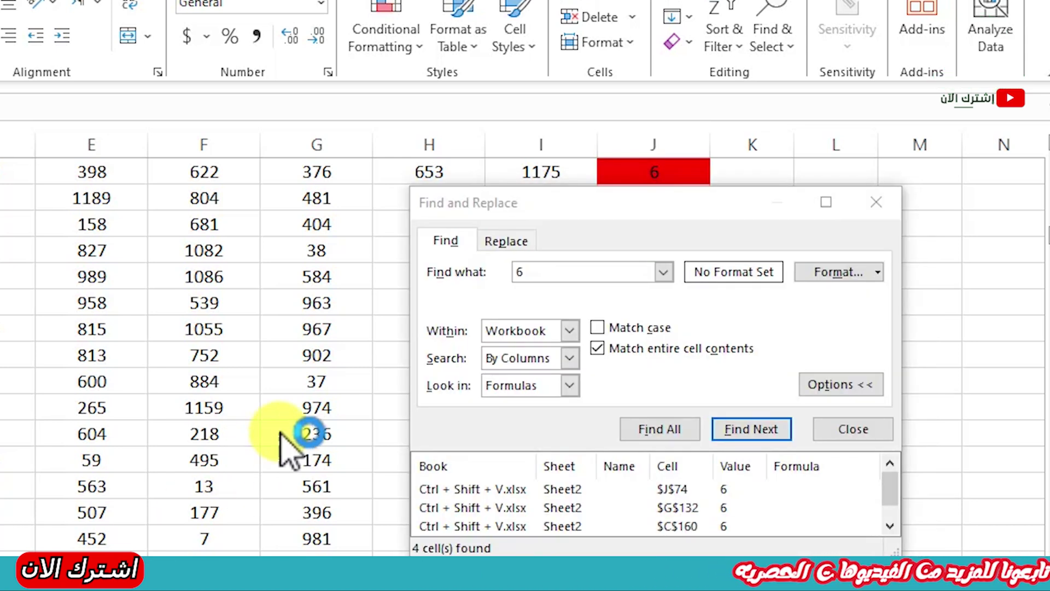
pyautogui.click(524, 385)
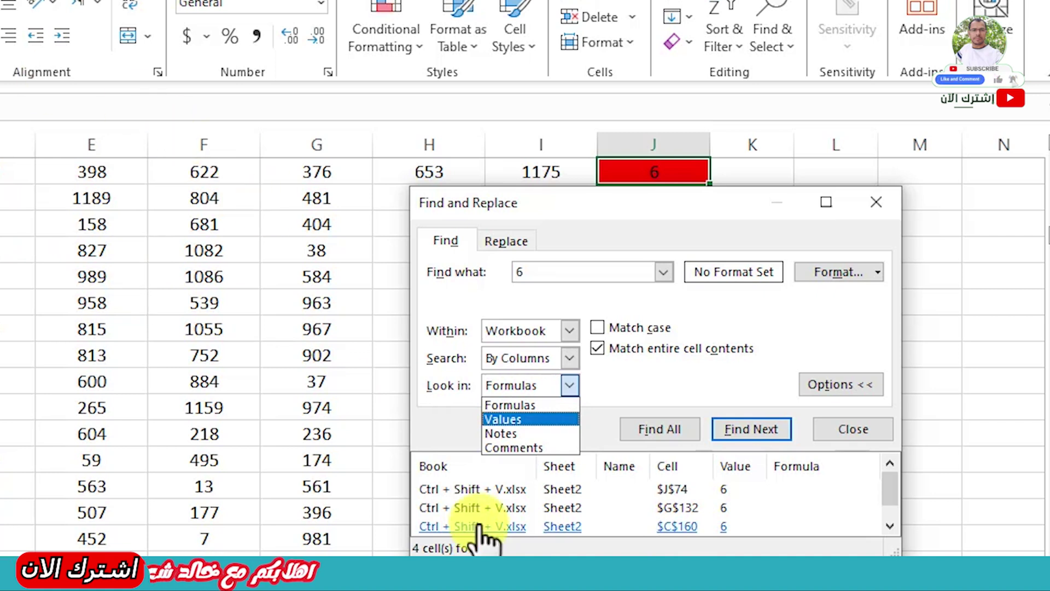
# Choose Values instead of Formulas in the Look in dropdown
pyautogui.click(504, 419)
pyautogui.click(92, 250)
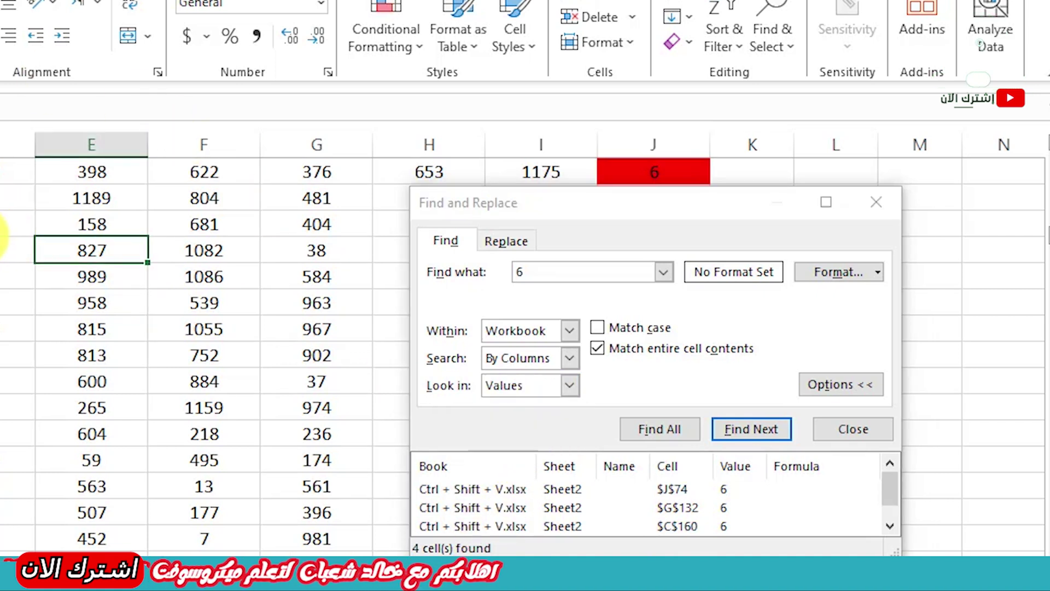
pyautogui.click(554, 388)
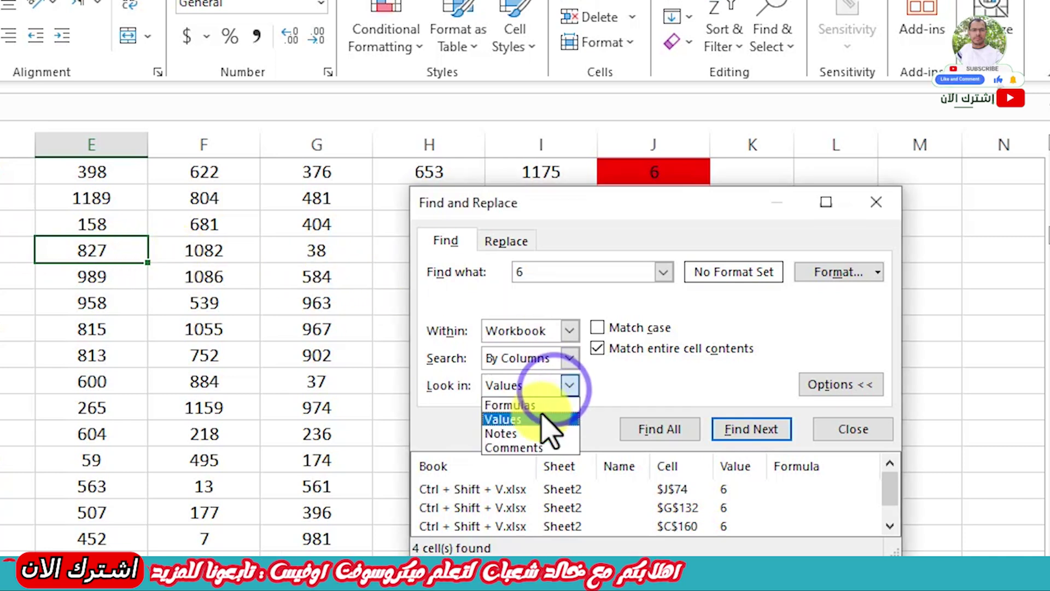
pyautogui.click(538, 405)
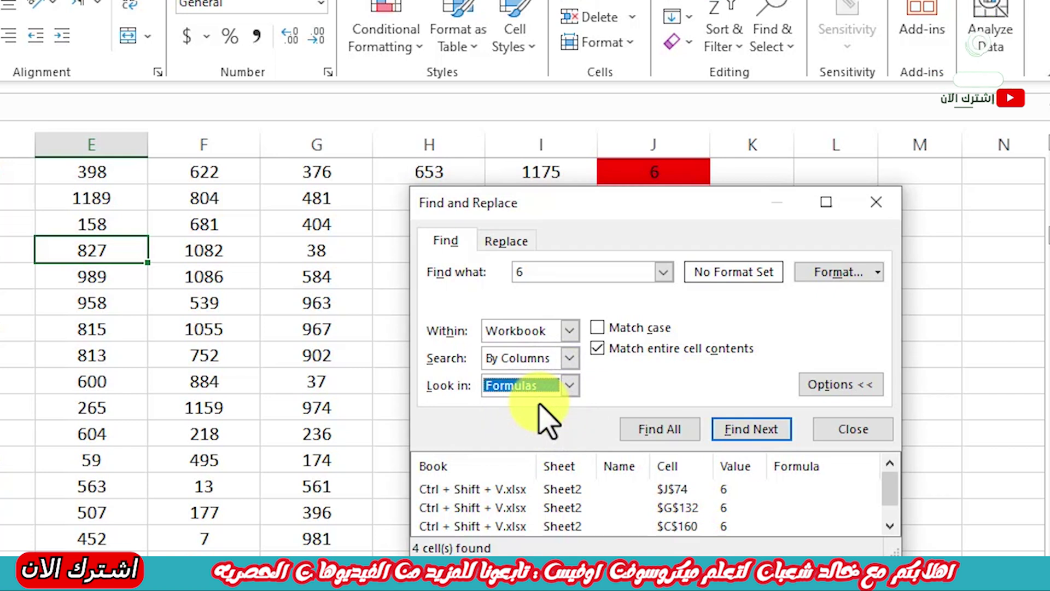
pyautogui.click(549, 389)
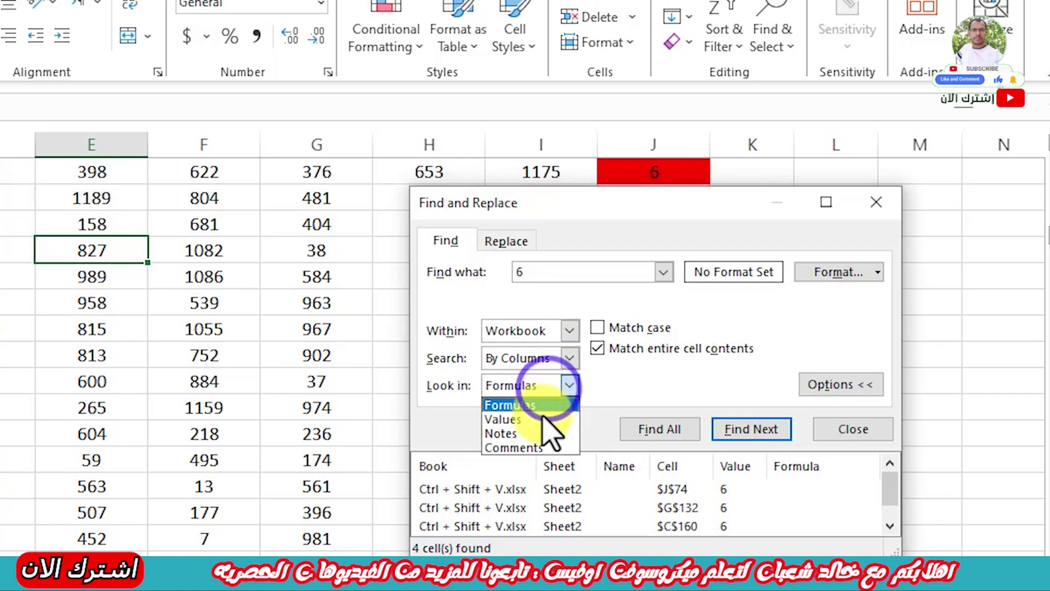
pyautogui.click(542, 419)
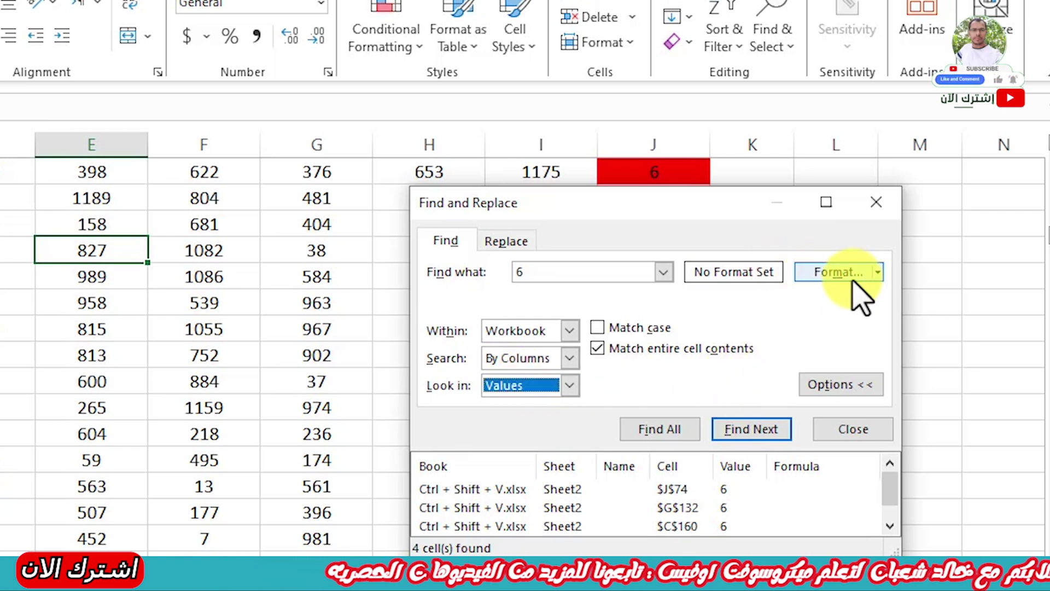
# Switch Find and Replace to the Replace tab so the found 6 values can be replaced
pyautogui.click(509, 240)
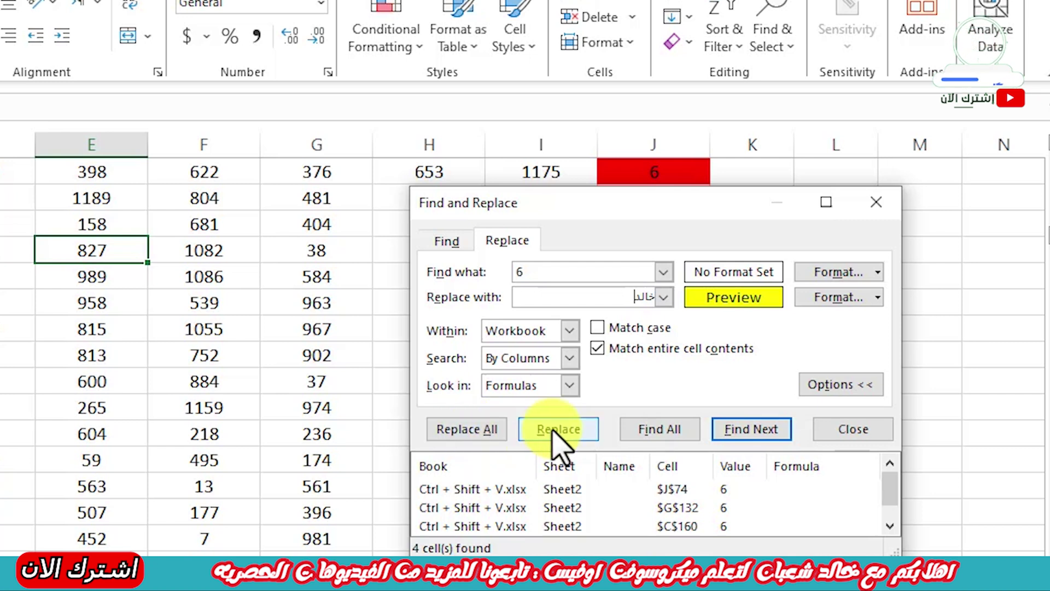
# Cycle through the cells containing 6 with Find Next
pyautogui.click(752, 431)
pyautogui.click(753, 431)
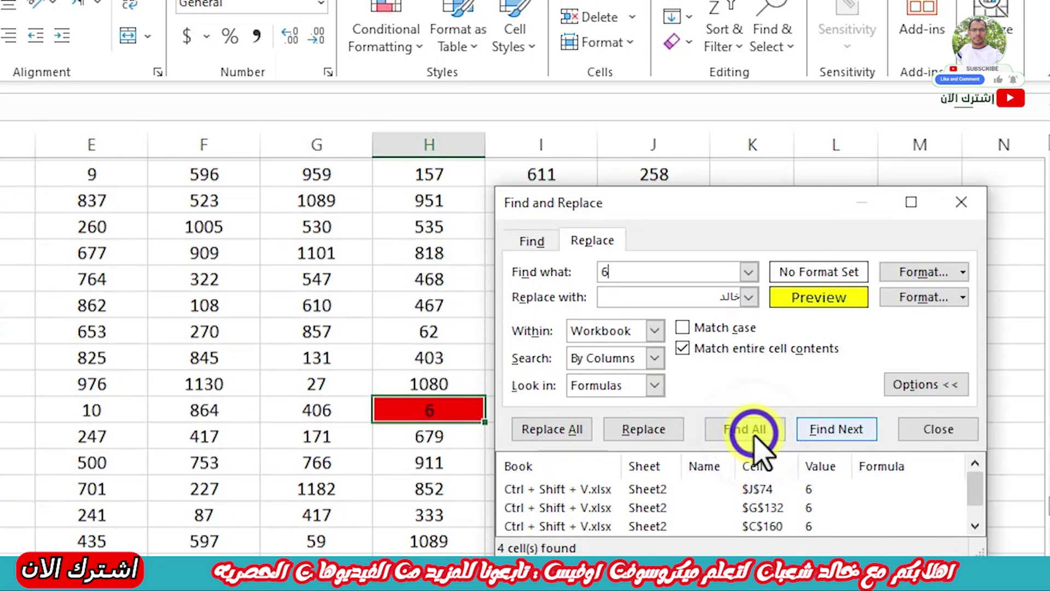
pyautogui.click(754, 435)
pyautogui.click(753, 435)
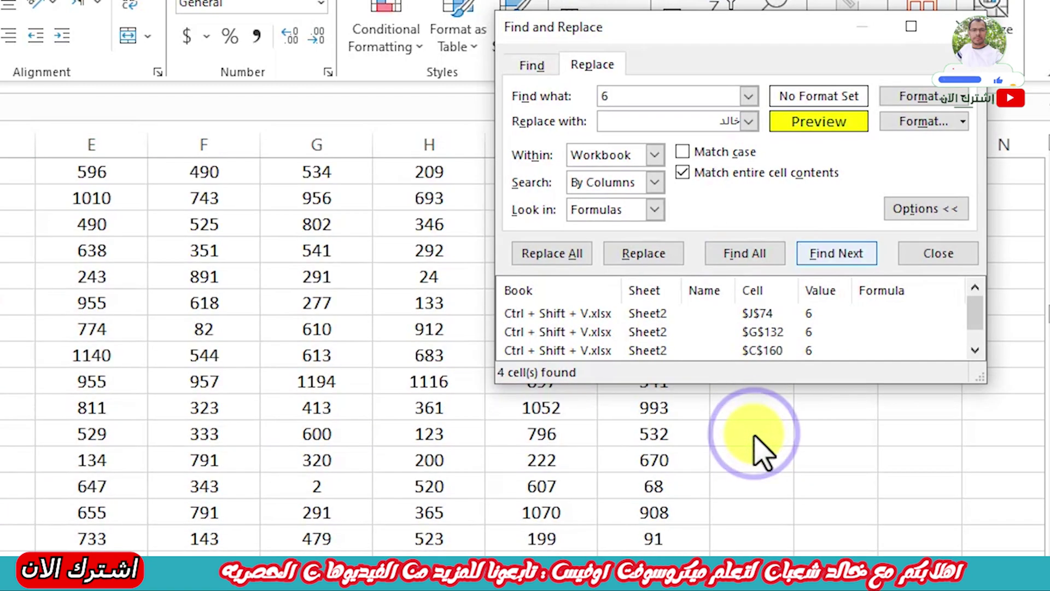
# List all four matches with Find All in an enlarged results list and visit C160, G132, H347 and J74
pyautogui.click(736, 248)
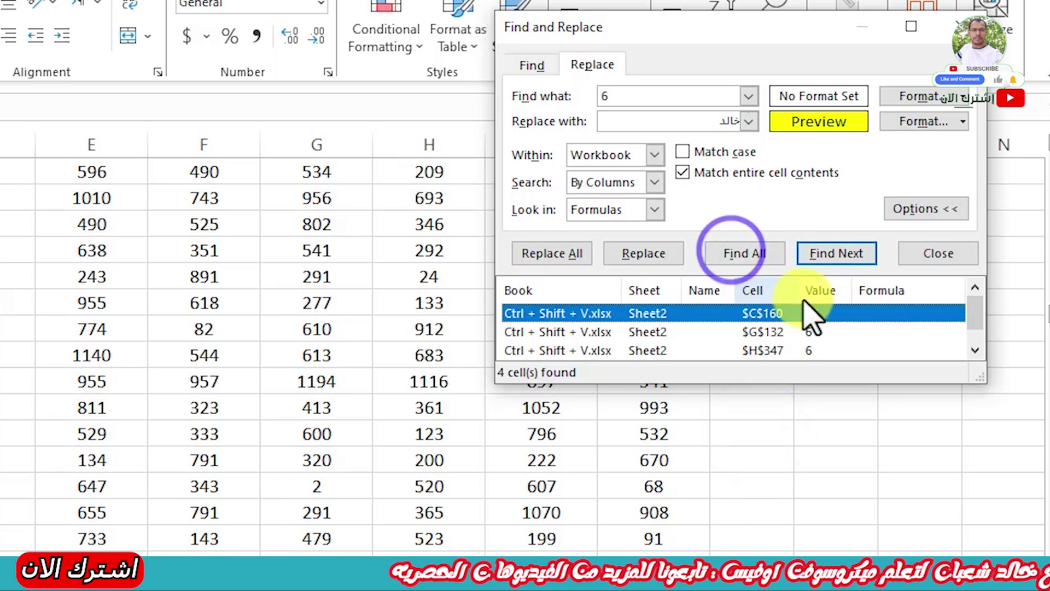
pyautogui.moveTo(975, 378); pyautogui.dragTo(938, 520)
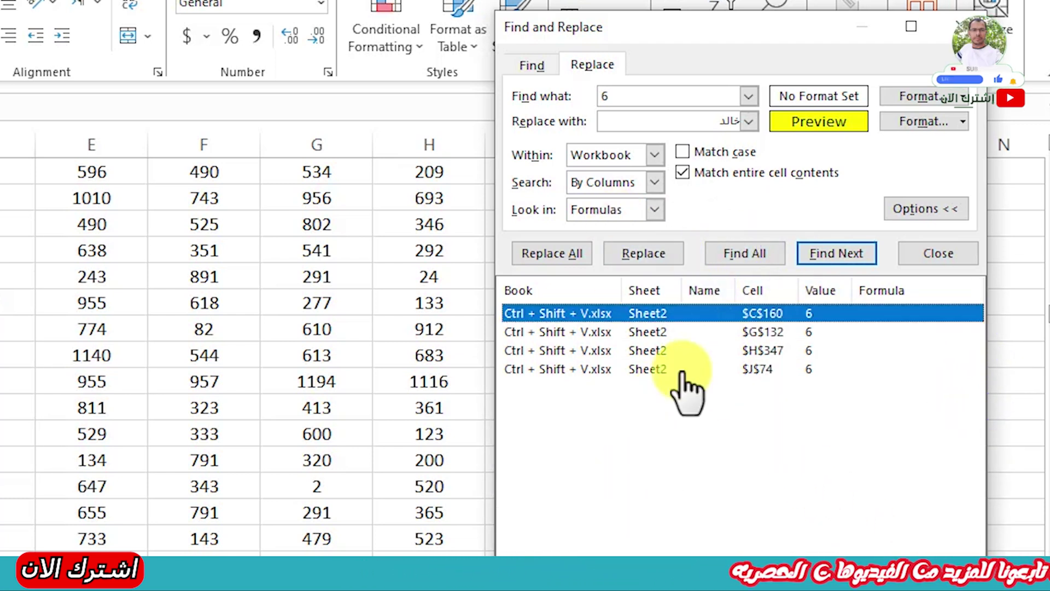
pyautogui.press('Down')
pyautogui.press('Down')
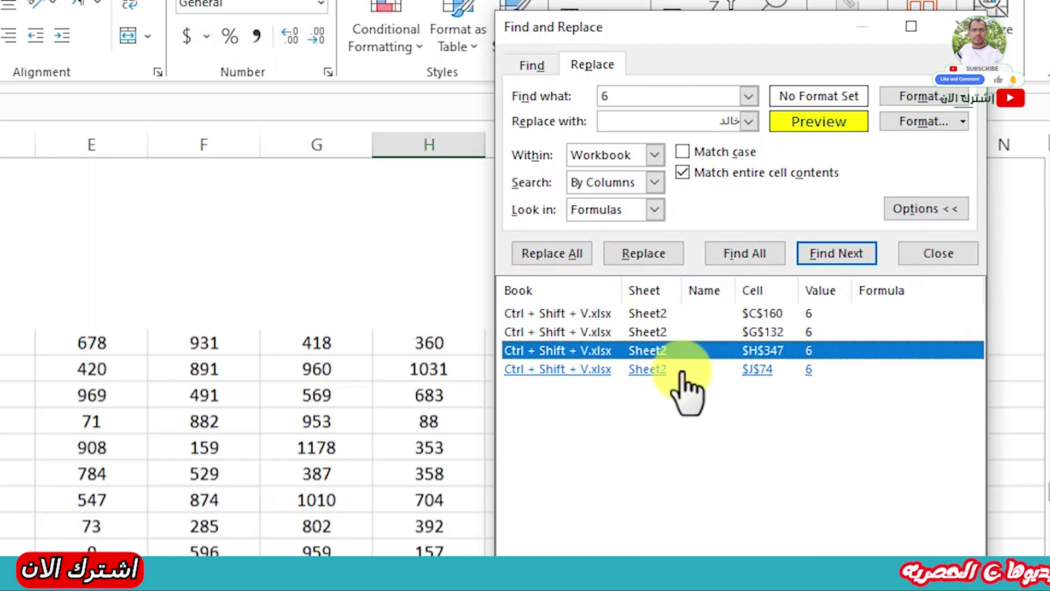
pyautogui.press('Down')
pyautogui.press('Up')
pyautogui.press('Up')
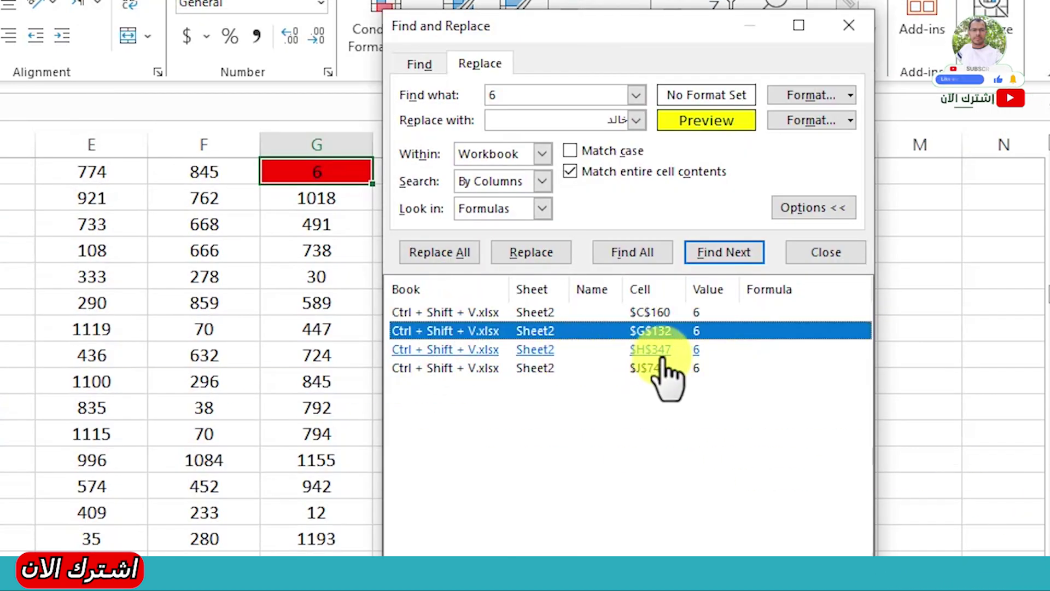
pyautogui.press('Up')
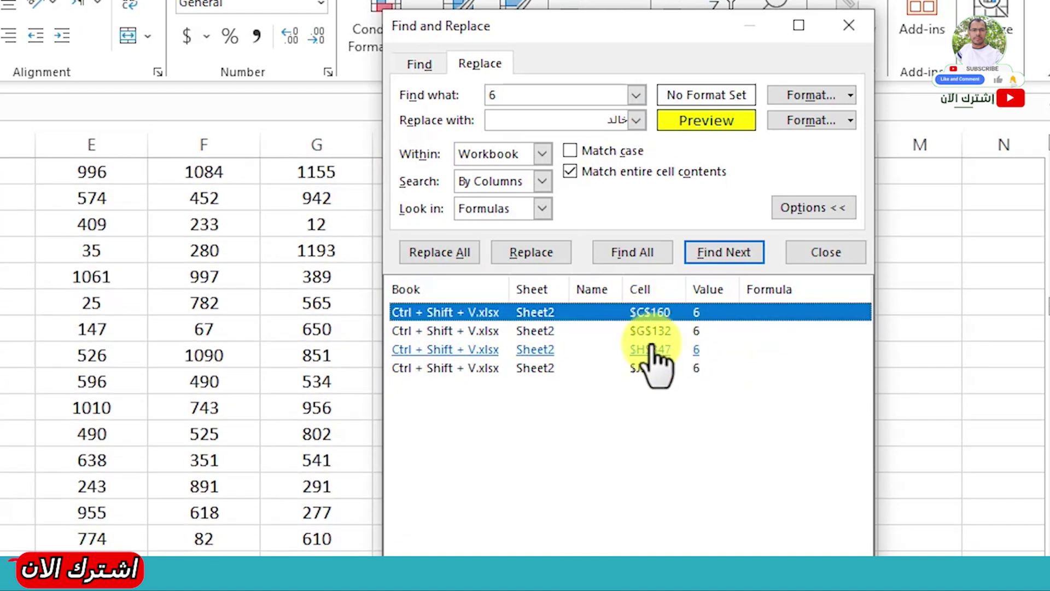
pyautogui.click(659, 350)
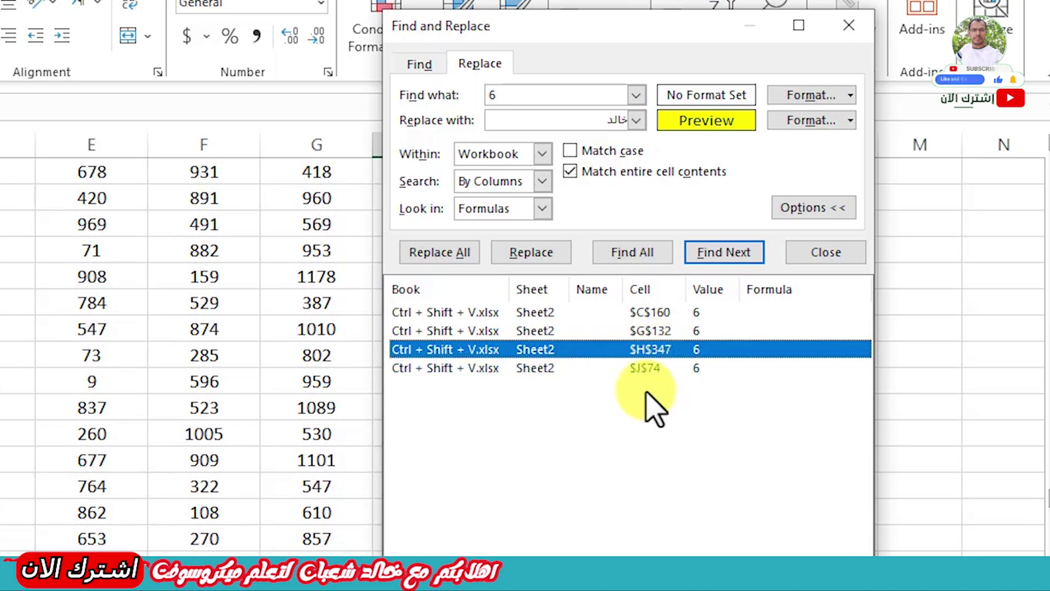
pyautogui.click(650, 366)
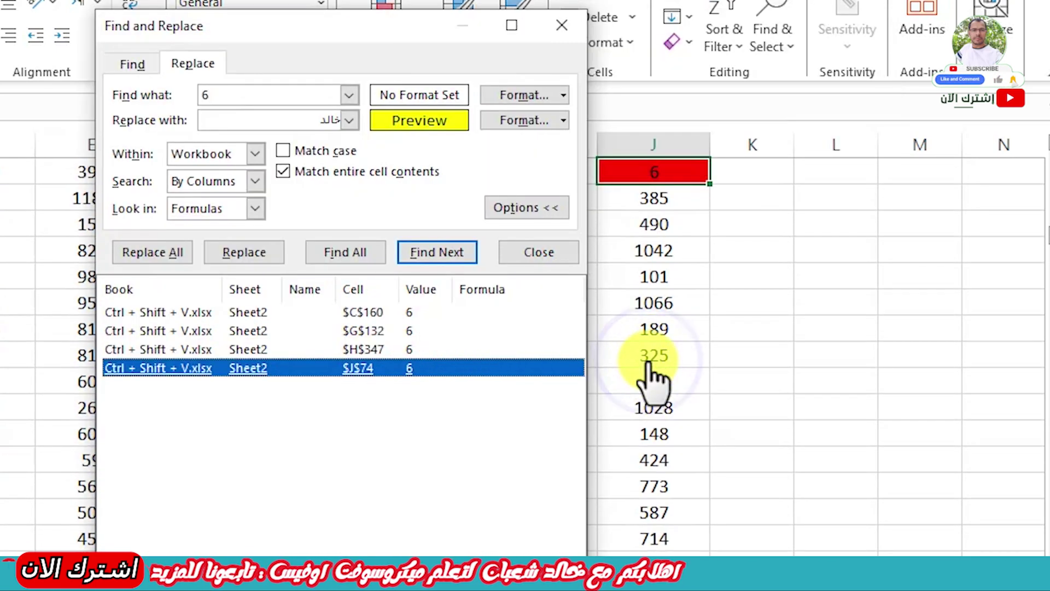